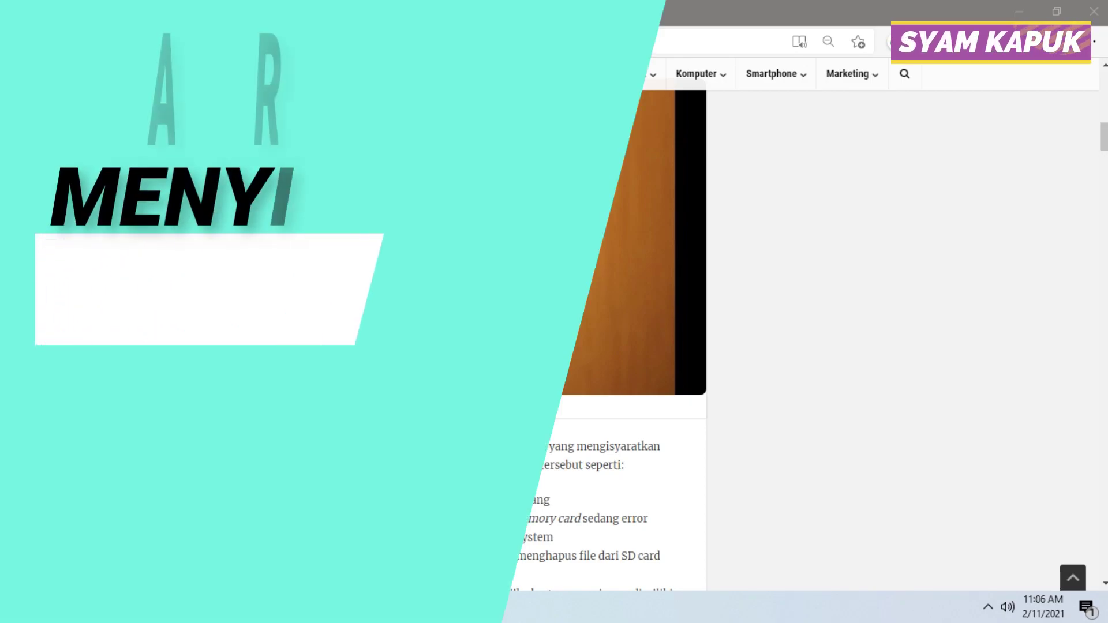
- Scroll through the PressBurner SD-card article and select its web address
scroll(634, 289, down, 4)
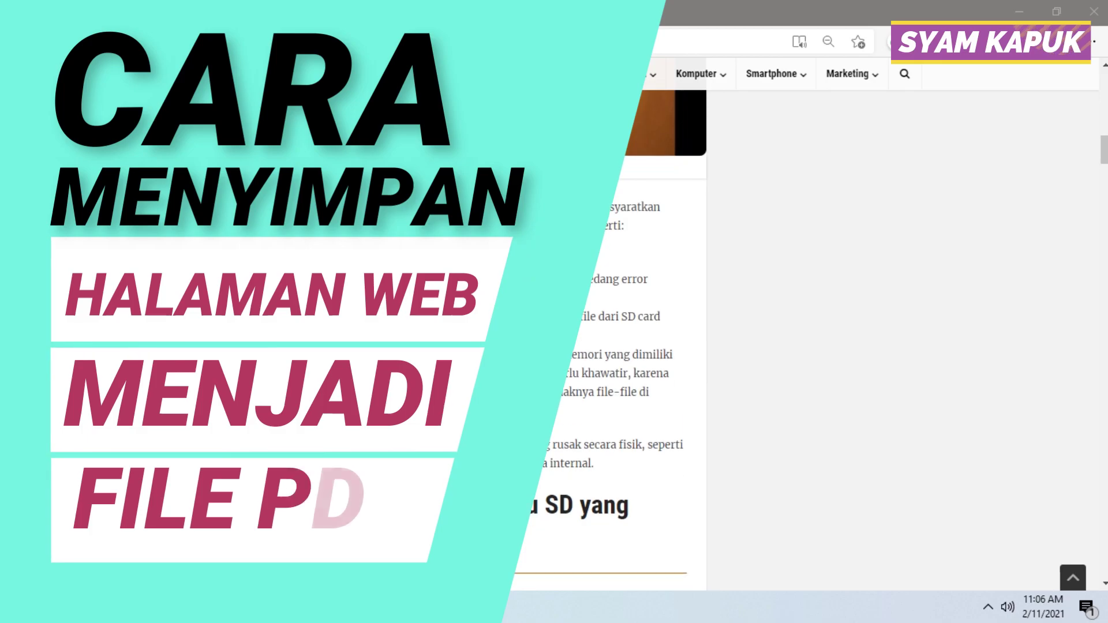
scroll(606, 323, down, 6)
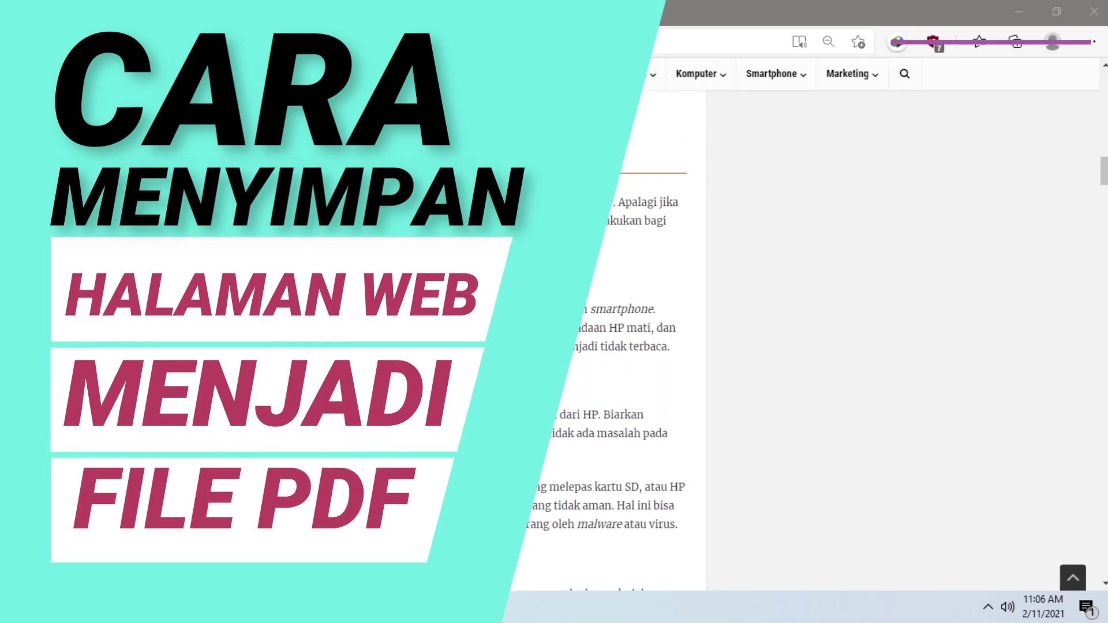
scroll(495, 368, down, 3)
scroll(495, 367, down, 2)
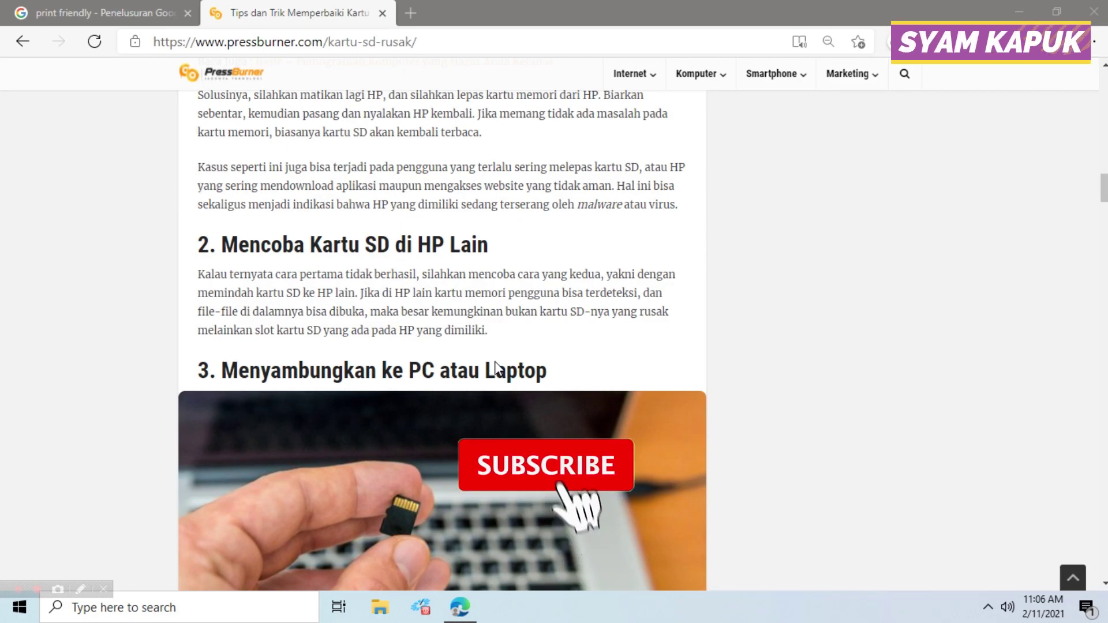
scroll(498, 359, down, 4)
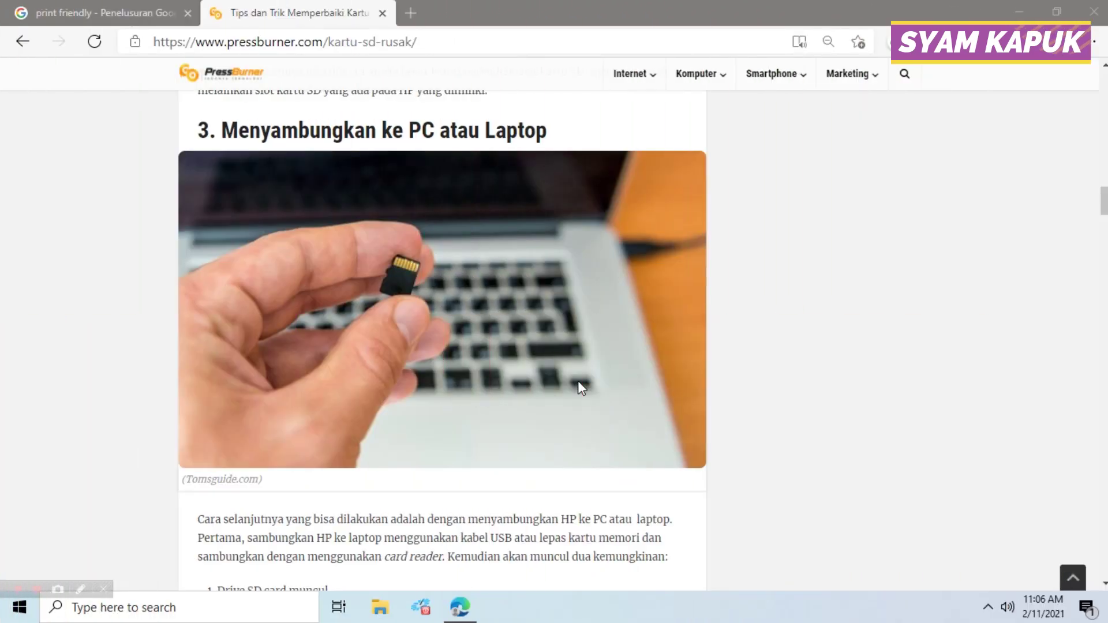
scroll(580, 388, up, 5)
scroll(580, 388, up, 1)
scroll(580, 388, down, 4)
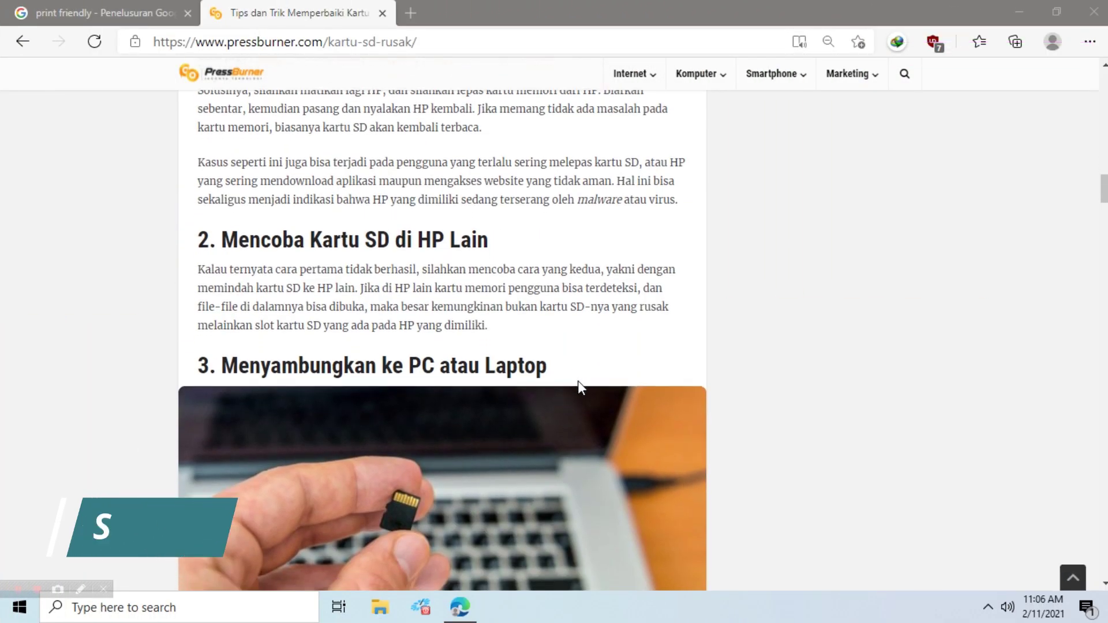
scroll(580, 388, down, 7)
scroll(580, 388, down, 5)
scroll(579, 388, up, 6)
scroll(579, 388, up, 3)
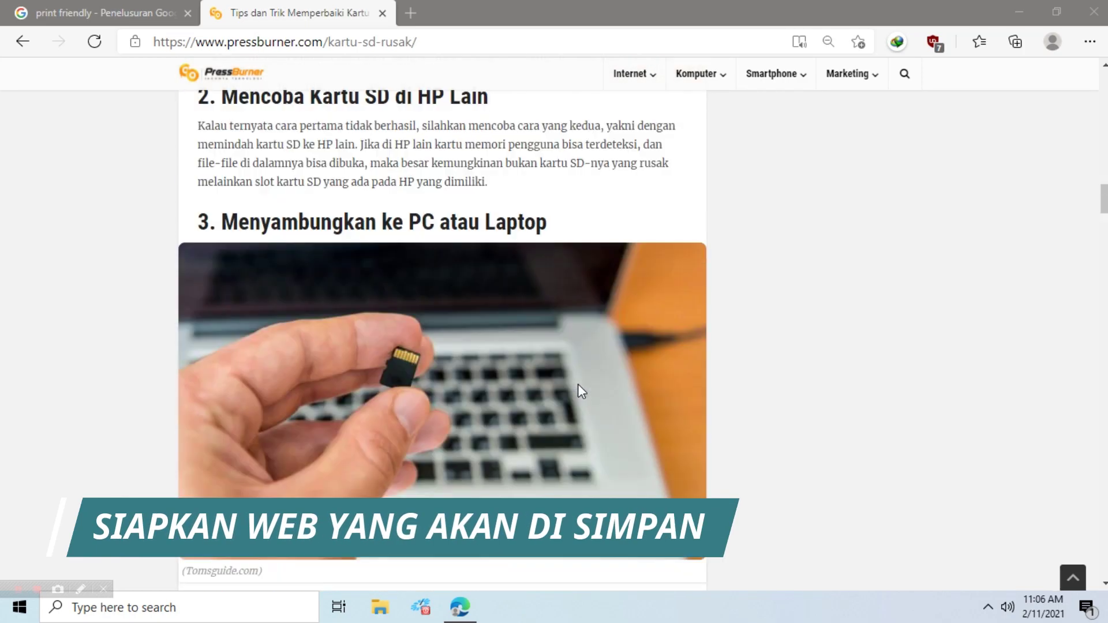
scroll(580, 387, up, 5)
scroll(580, 388, up, 4)
scroll(577, 389, down, 2)
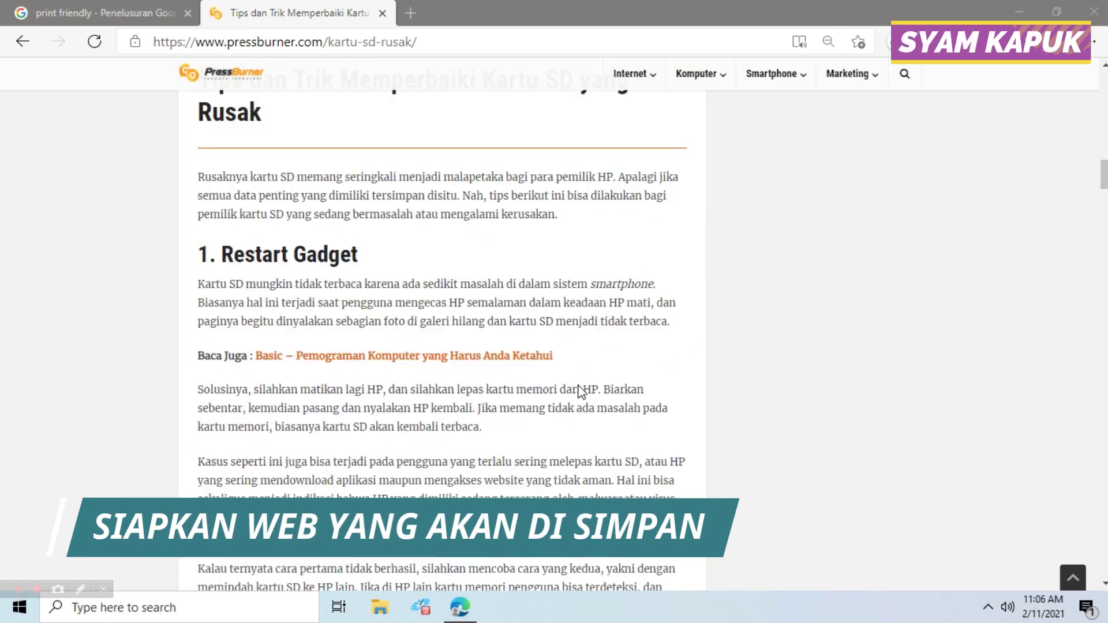
scroll(577, 388, up, 3)
click(475, 42)
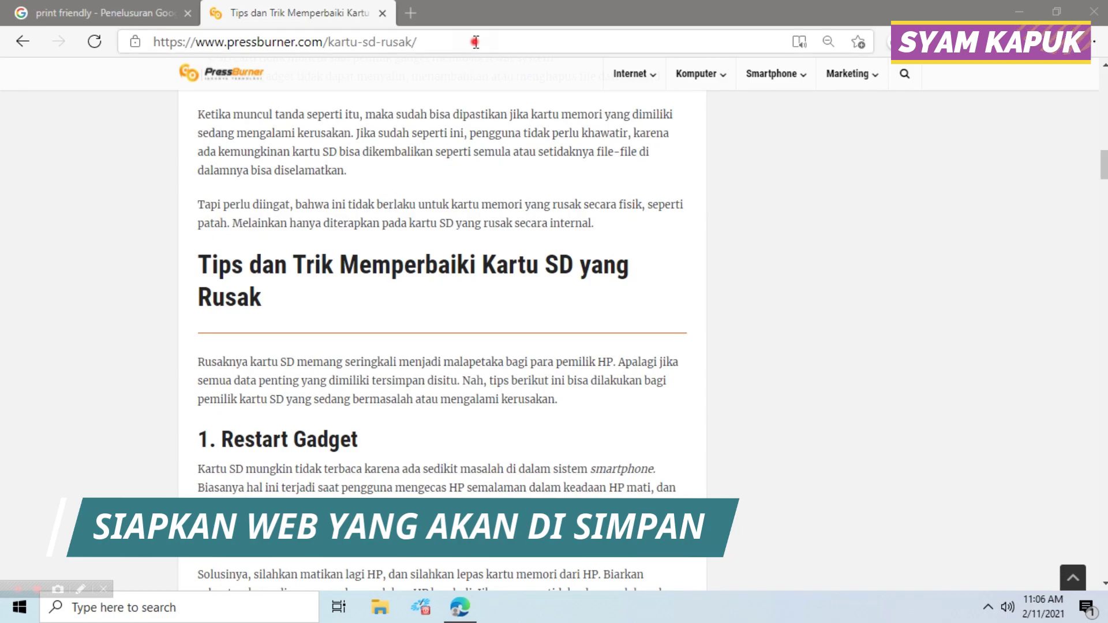
scroll(508, 324, up, 5)
scroll(524, 378, up, 5)
scroll(527, 379, up, 5)
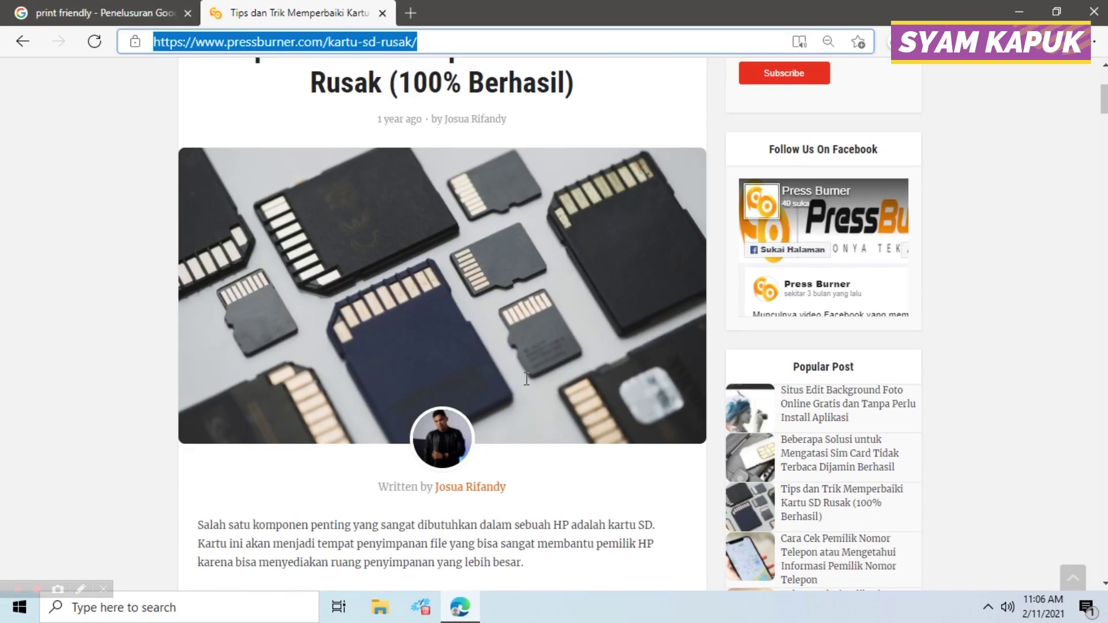
scroll(526, 380, up, 4)
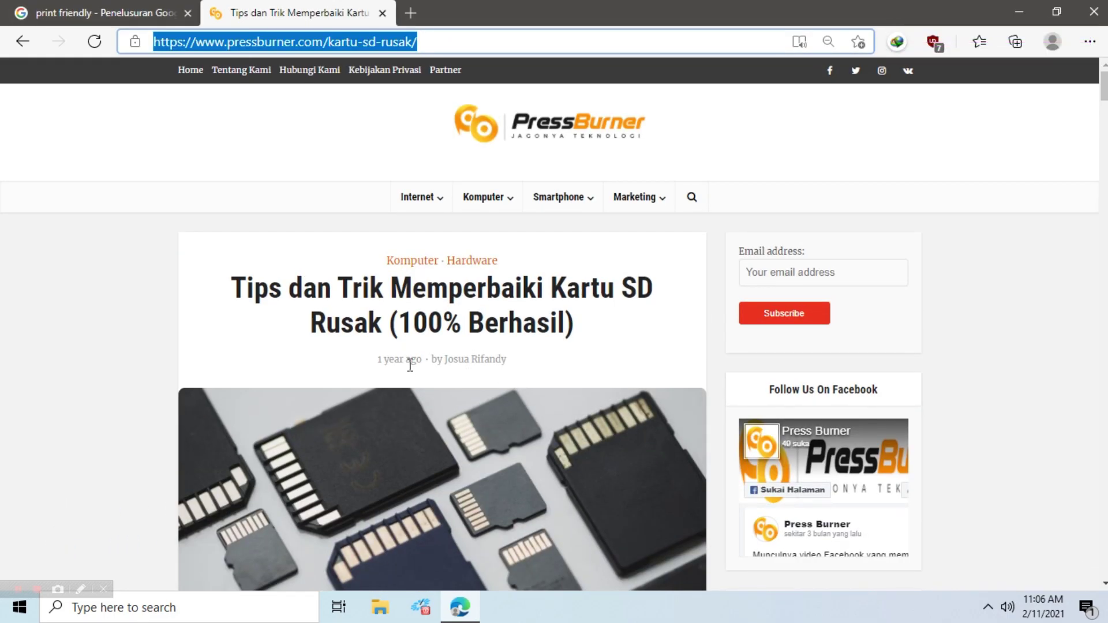
scroll(411, 363, down, 7)
scroll(482, 408, down, 5)
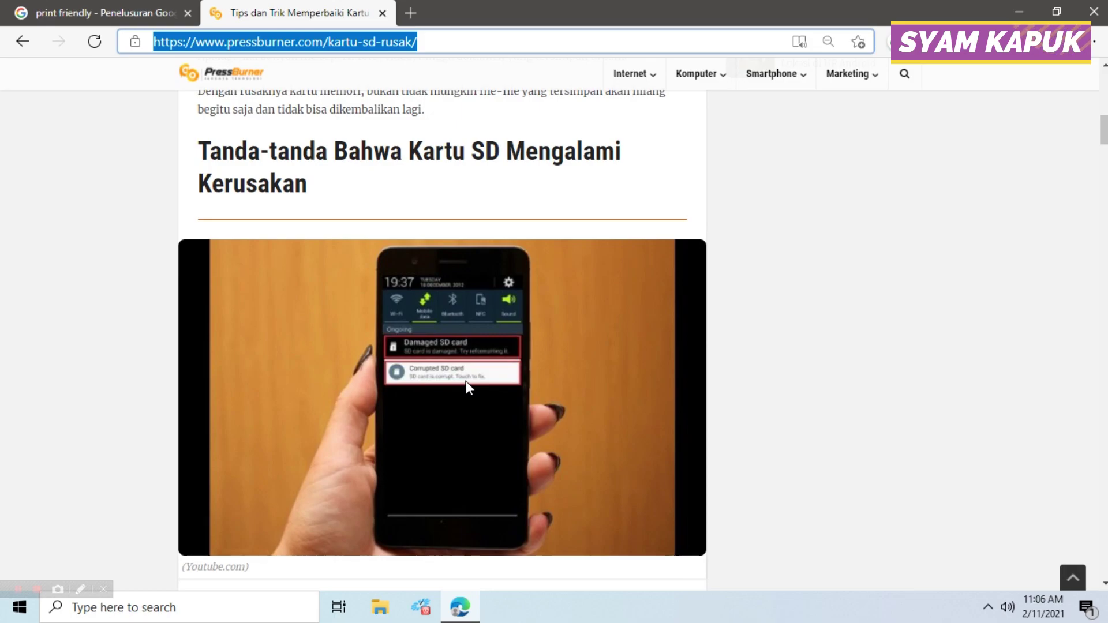
click(84, 3)
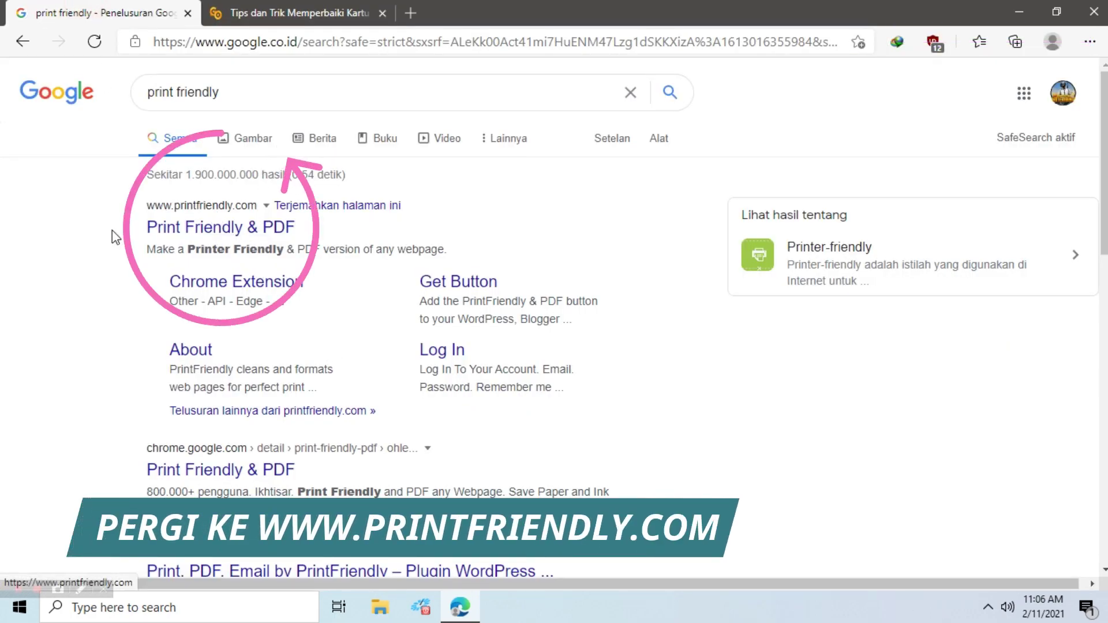
drag(246, 94, 139, 94)
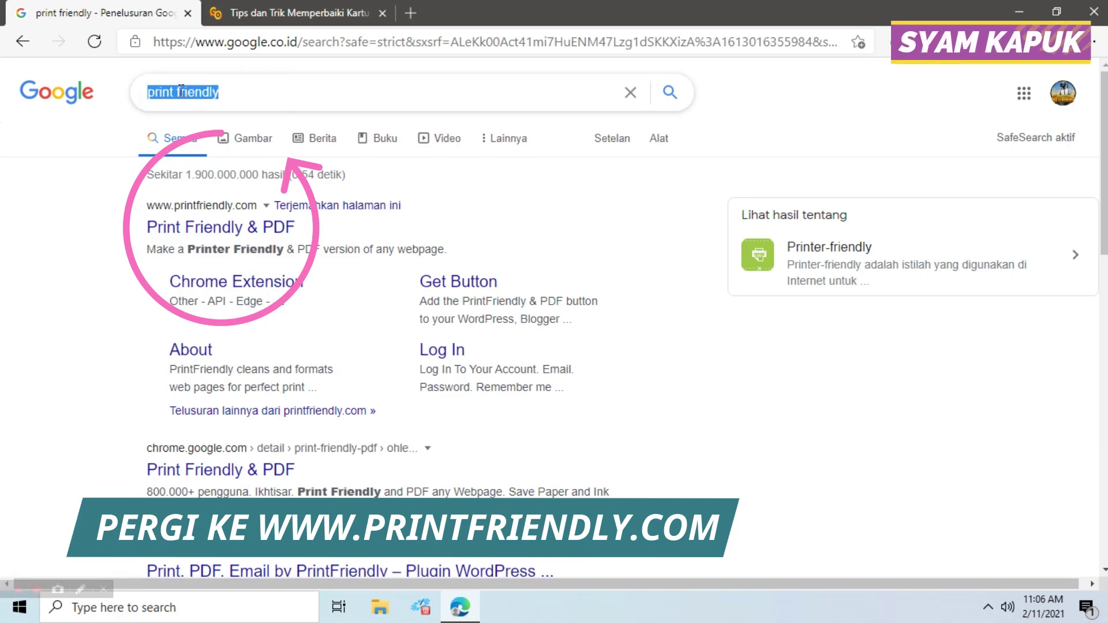
drag(221, 92, 116, 94)
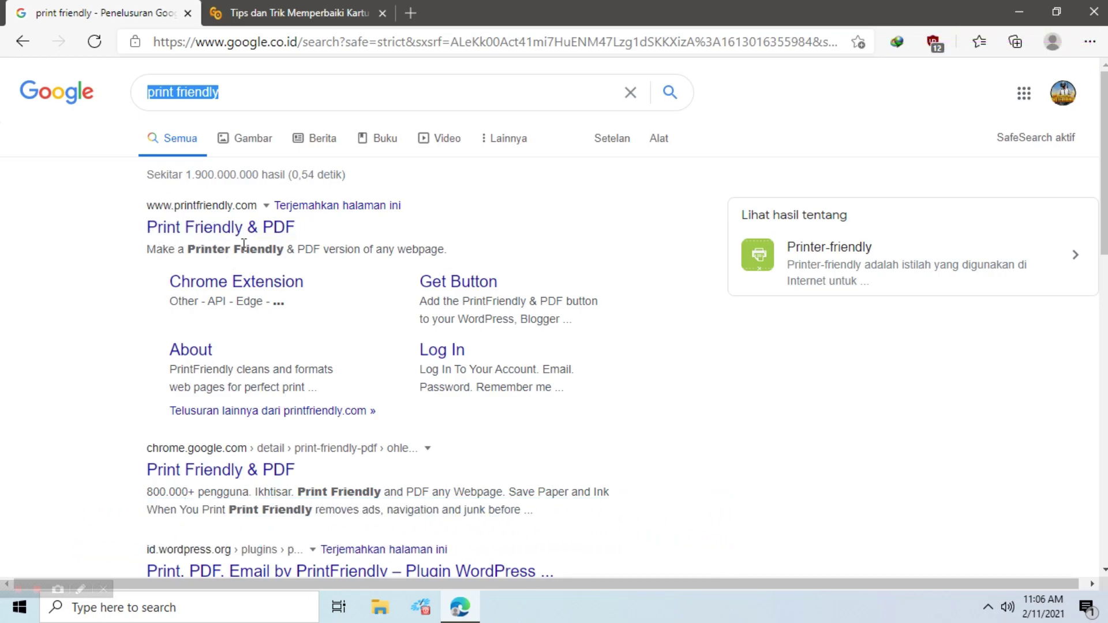
click(203, 229)
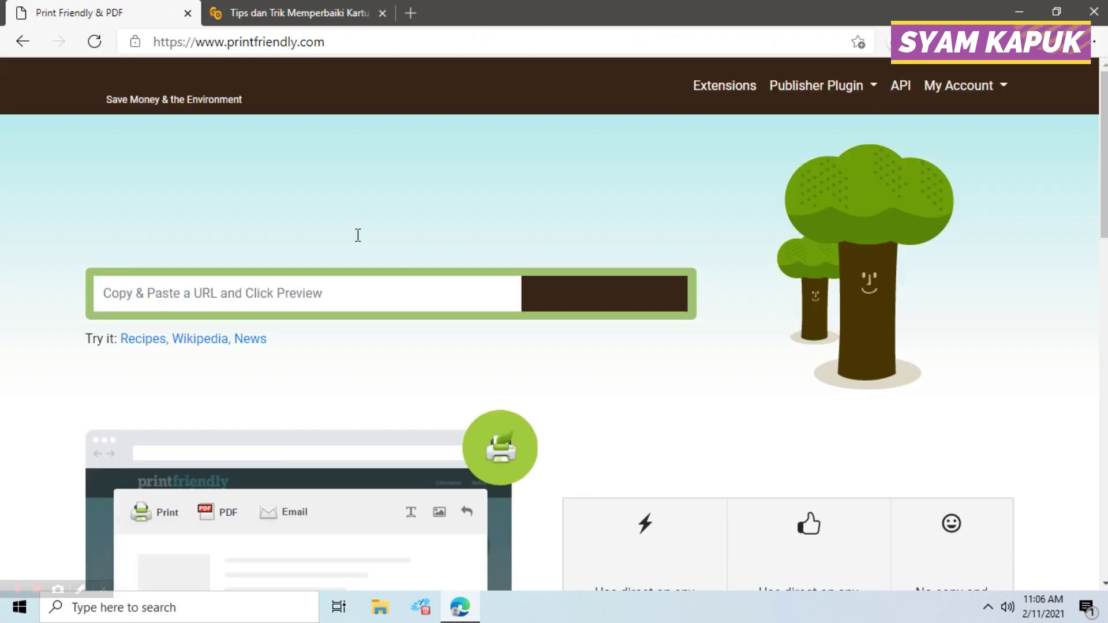
- Copy the article address pressburner.com/kartu-sd-rusak/ from the PressBurner tab's address bar
click(305, 12)
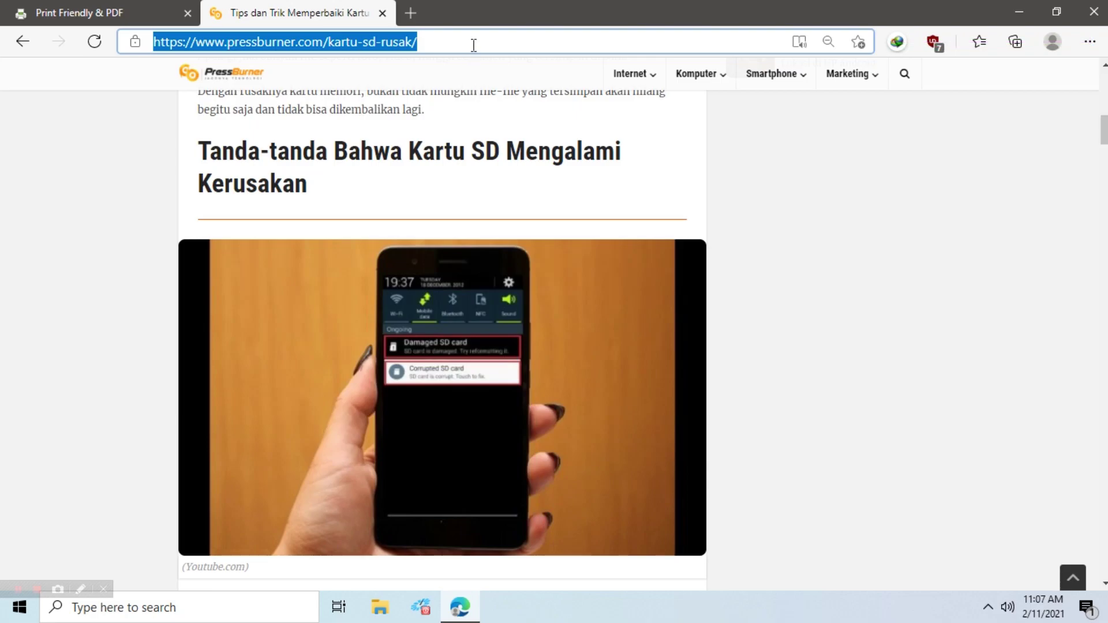
click(513, 44)
scroll(505, 178, up, 5)
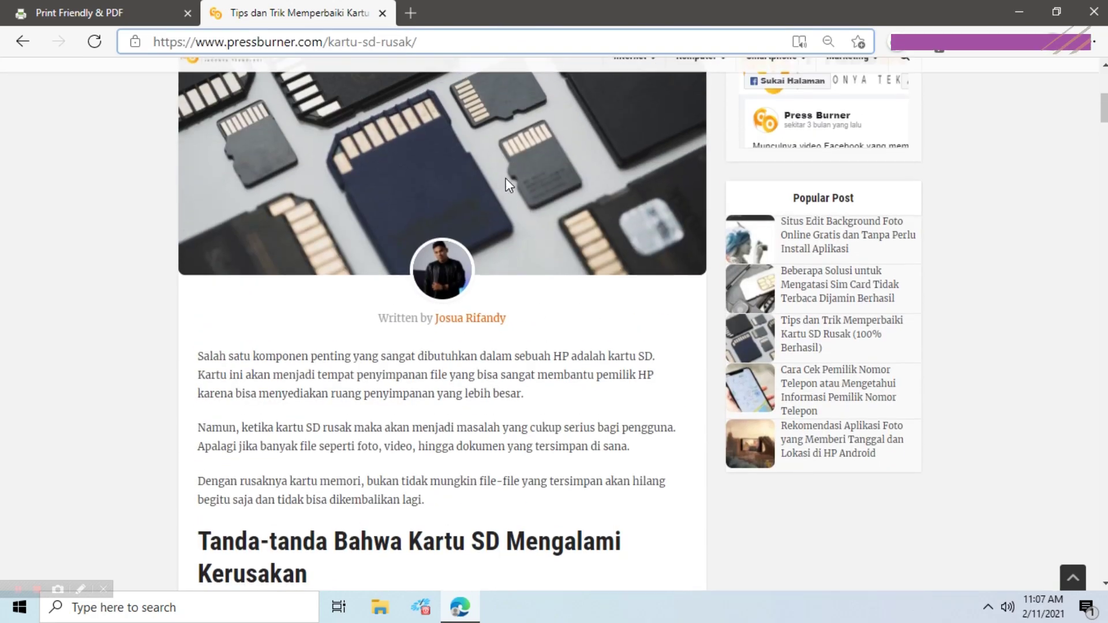
scroll(497, 227, down, 5)
scroll(497, 237, down, 5)
scroll(497, 237, up, 6)
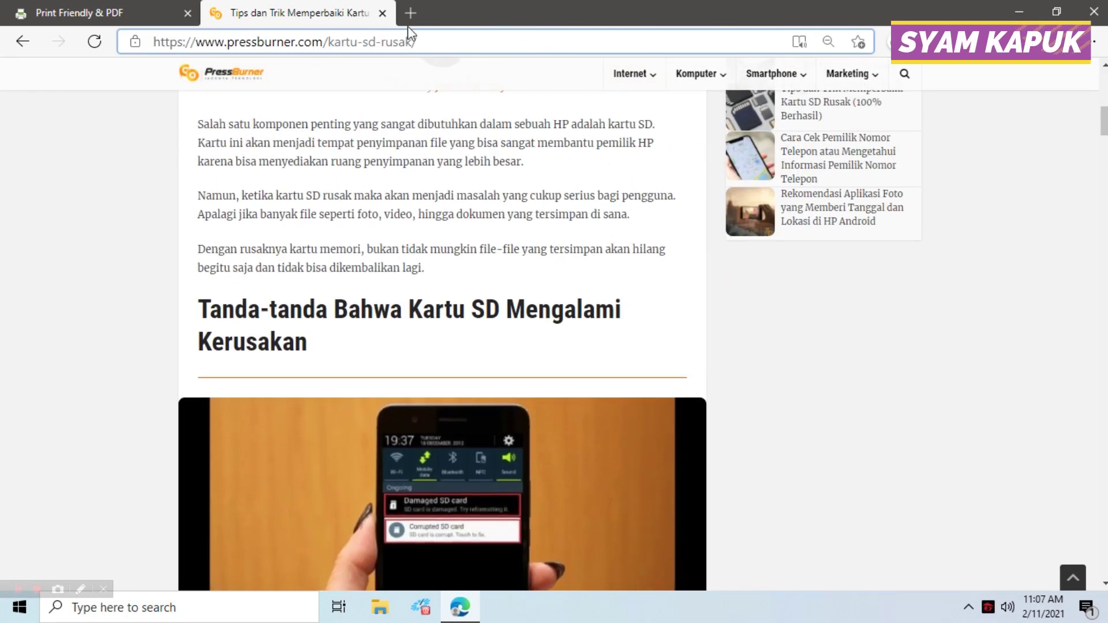
drag(394, 37, 151, 41)
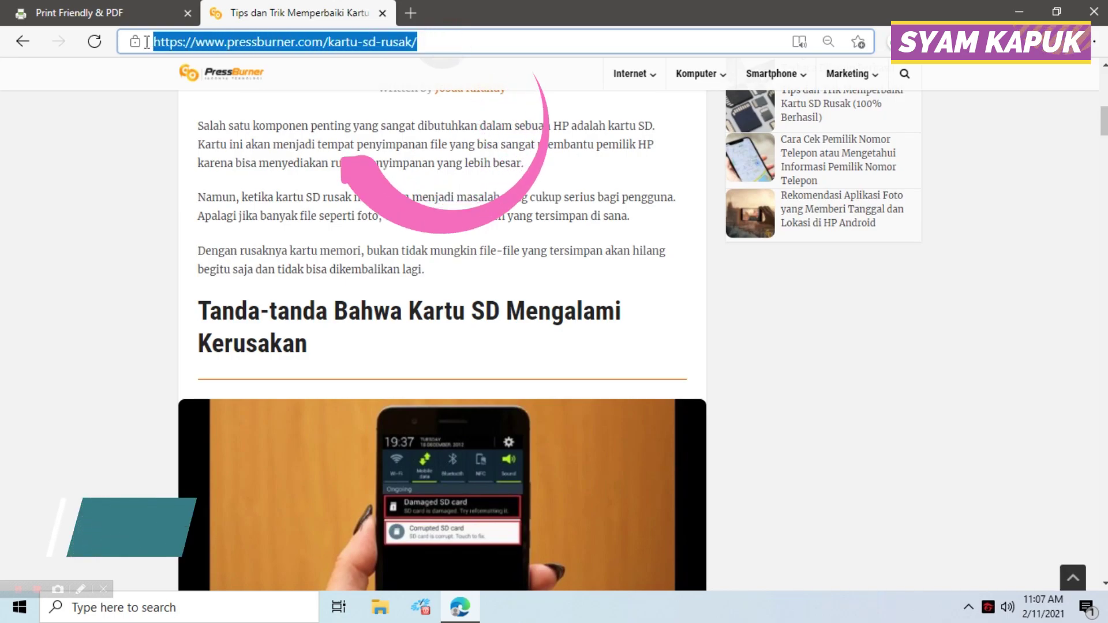
click(406, 51)
drag(405, 51, 151, 43)
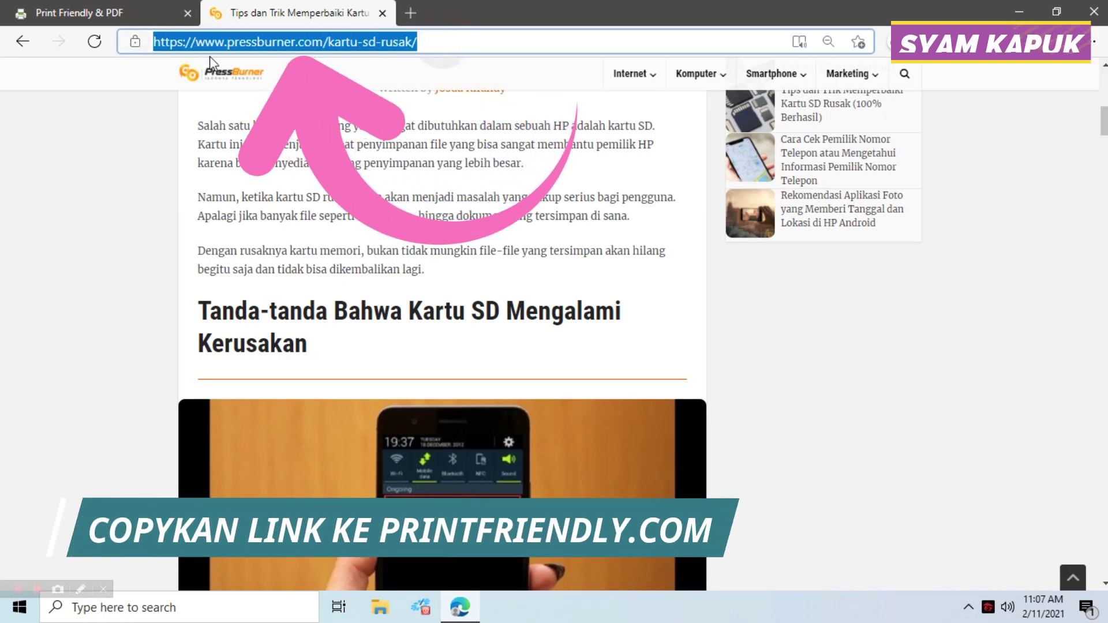
right_click(251, 40)
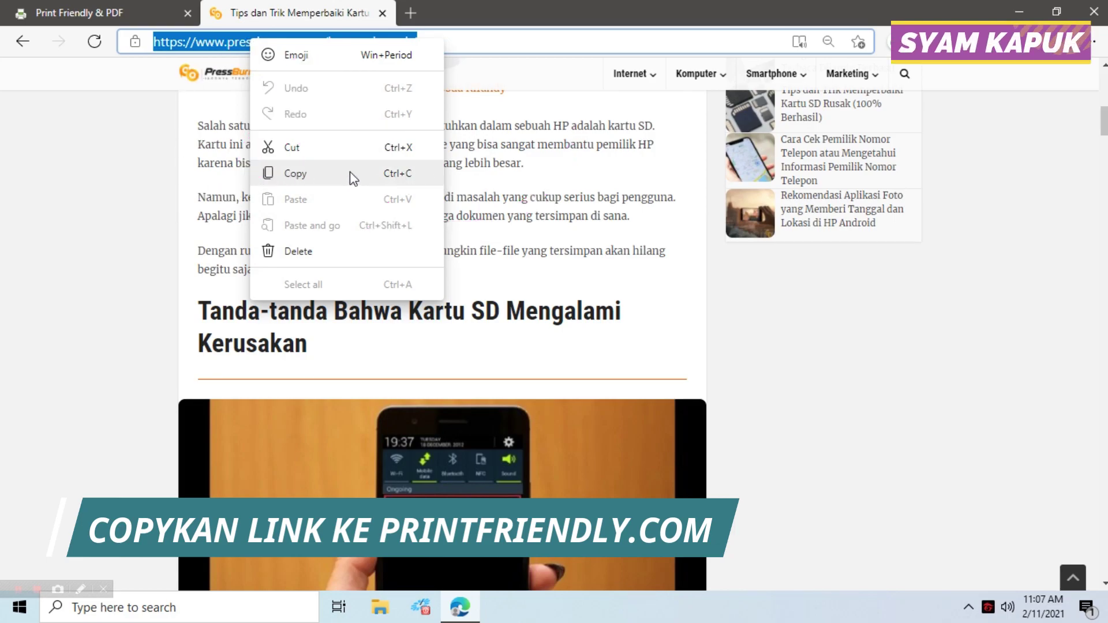
click(278, 172)
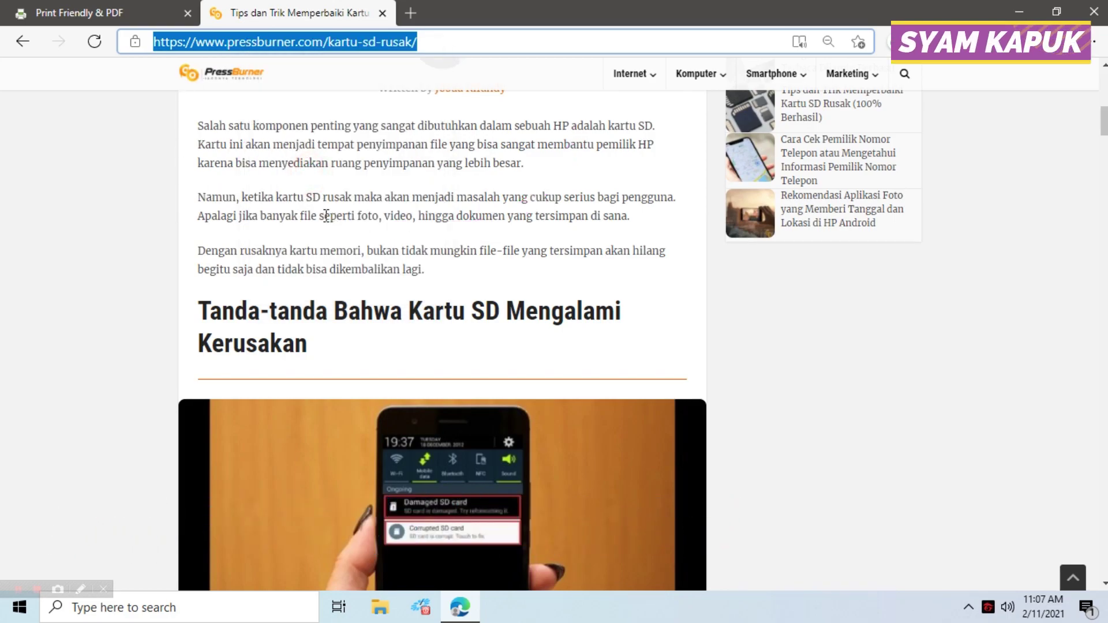
click(62, 9)
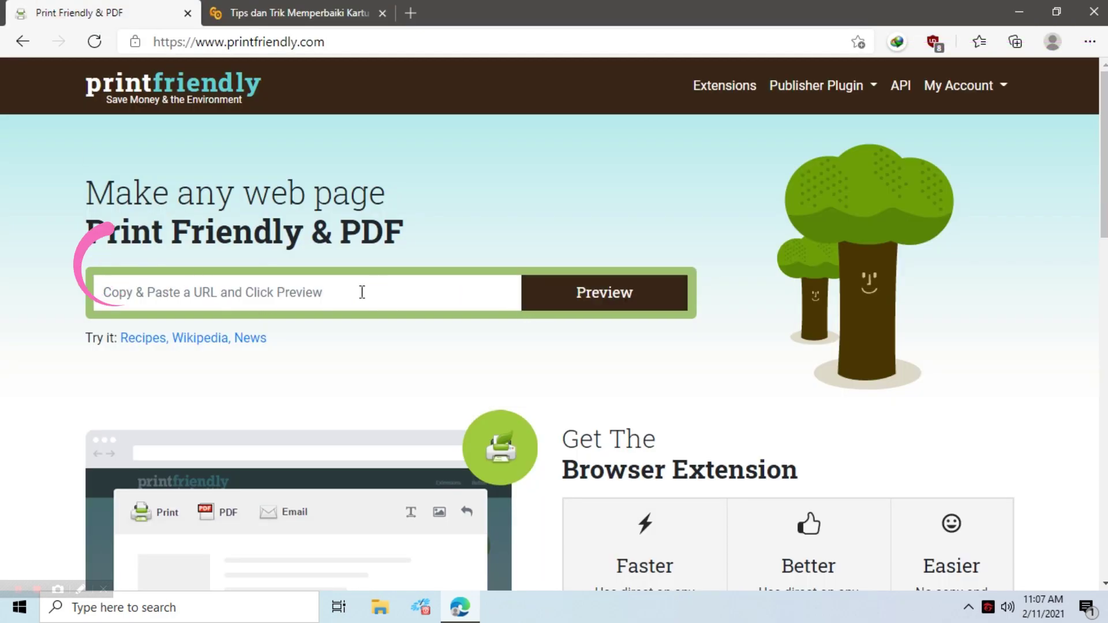
click(336, 289)
right_click(335, 289)
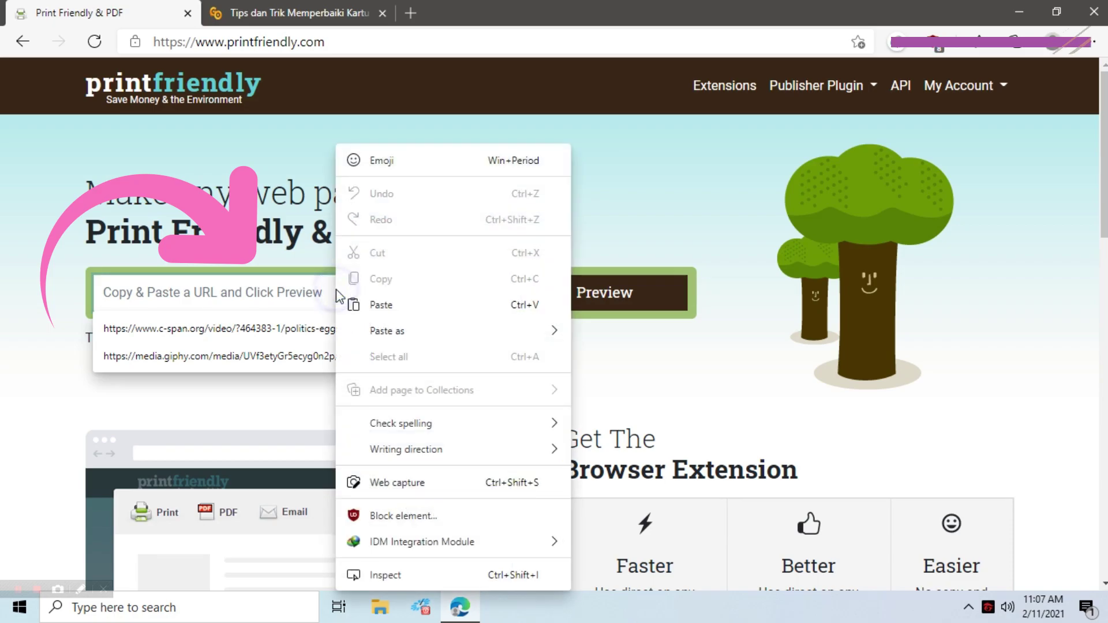
click(442, 306)
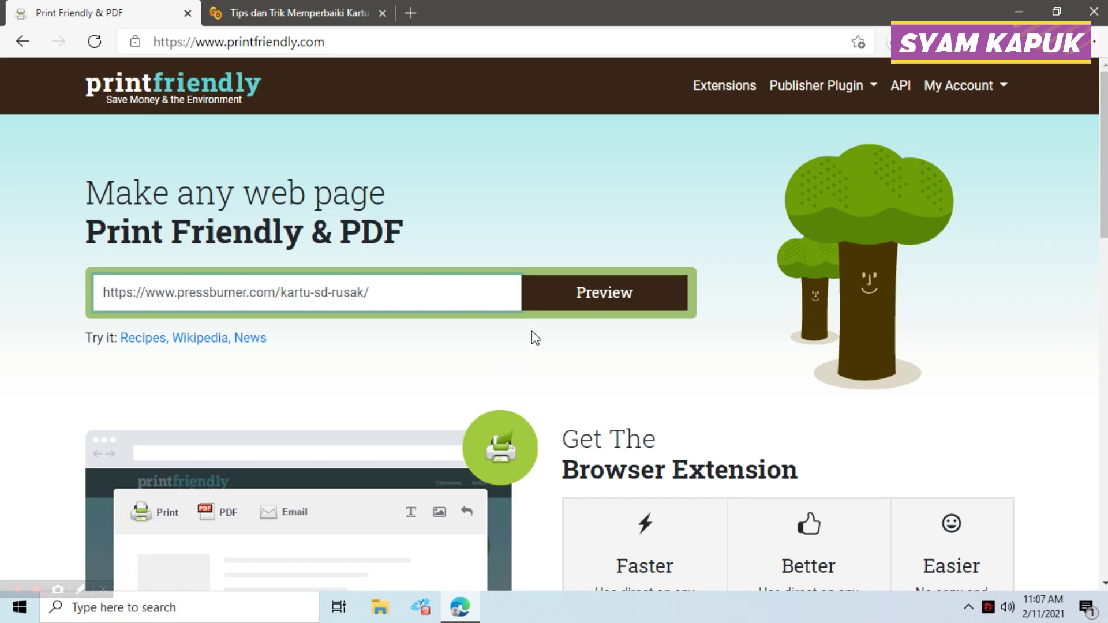
click(607, 296)
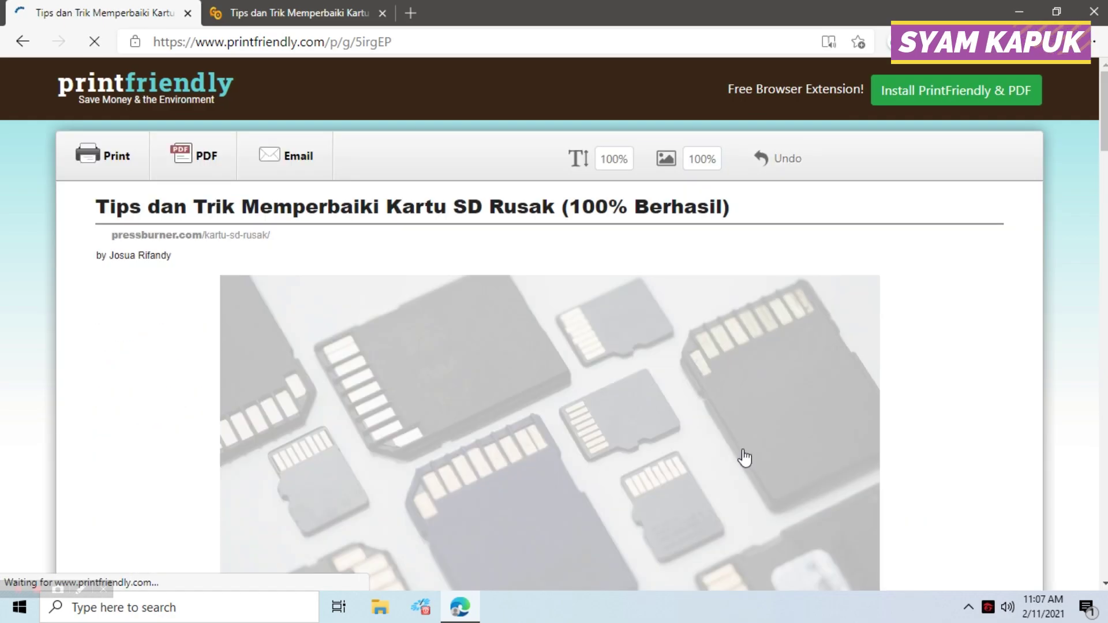
scroll(616, 416, down, 5)
scroll(575, 403, down, 6)
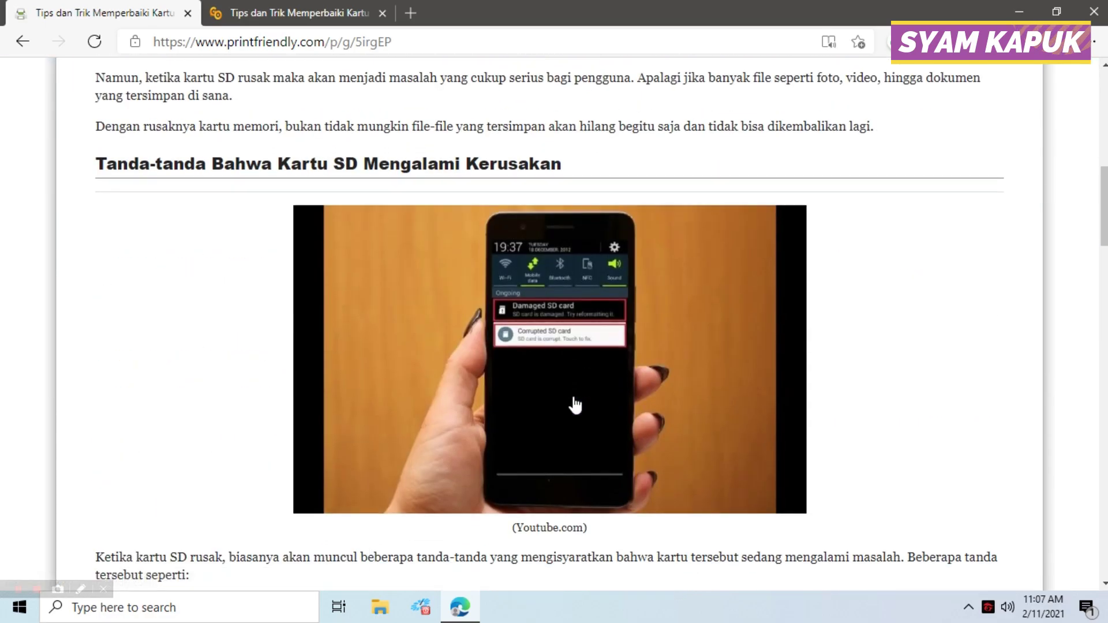
scroll(575, 403, down, 7)
scroll(575, 404, down, 6)
scroll(575, 404, up, 7)
scroll(574, 404, up, 6)
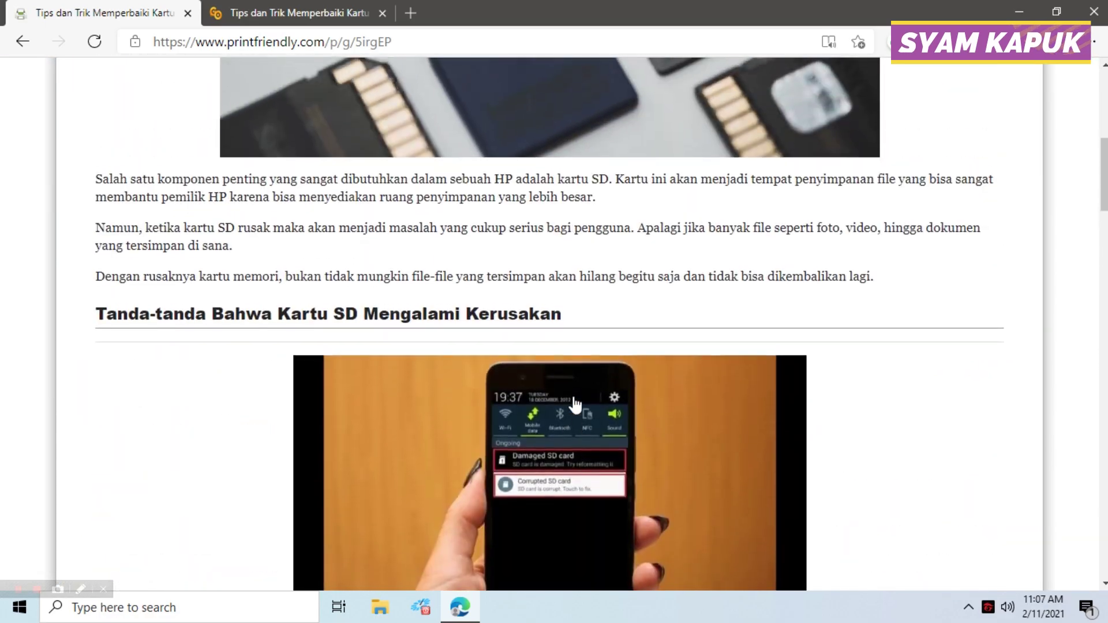
scroll(574, 404, up, 6)
scroll(574, 404, up, 2)
scroll(575, 404, down, 7)
scroll(574, 403, up, 7)
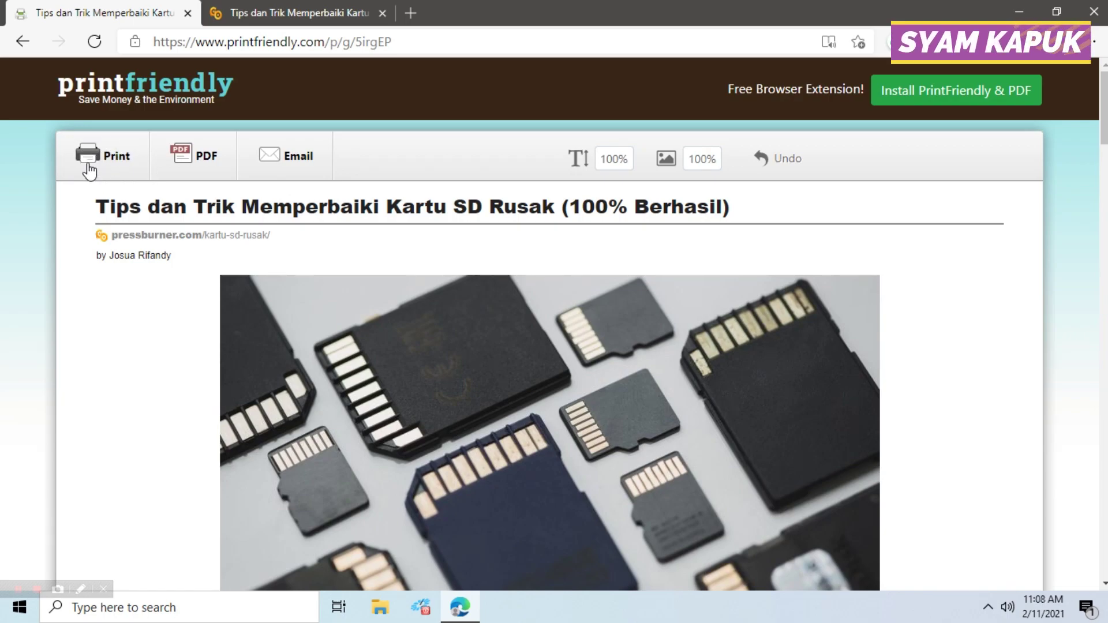
click(104, 169)
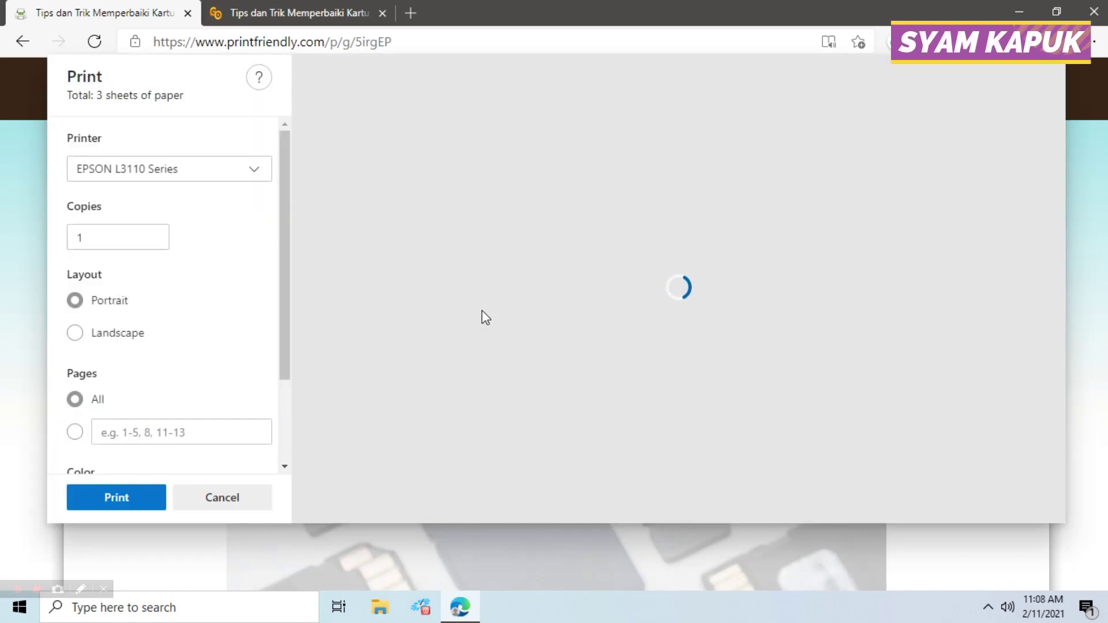
scroll(337, 364, down, 5)
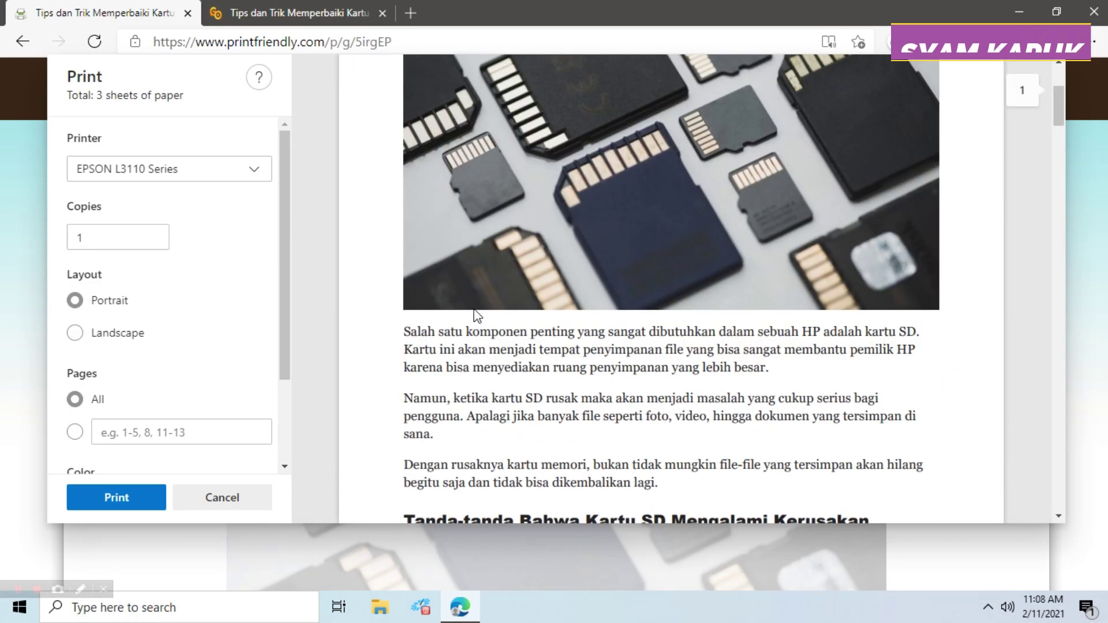
scroll(337, 365, down, 5)
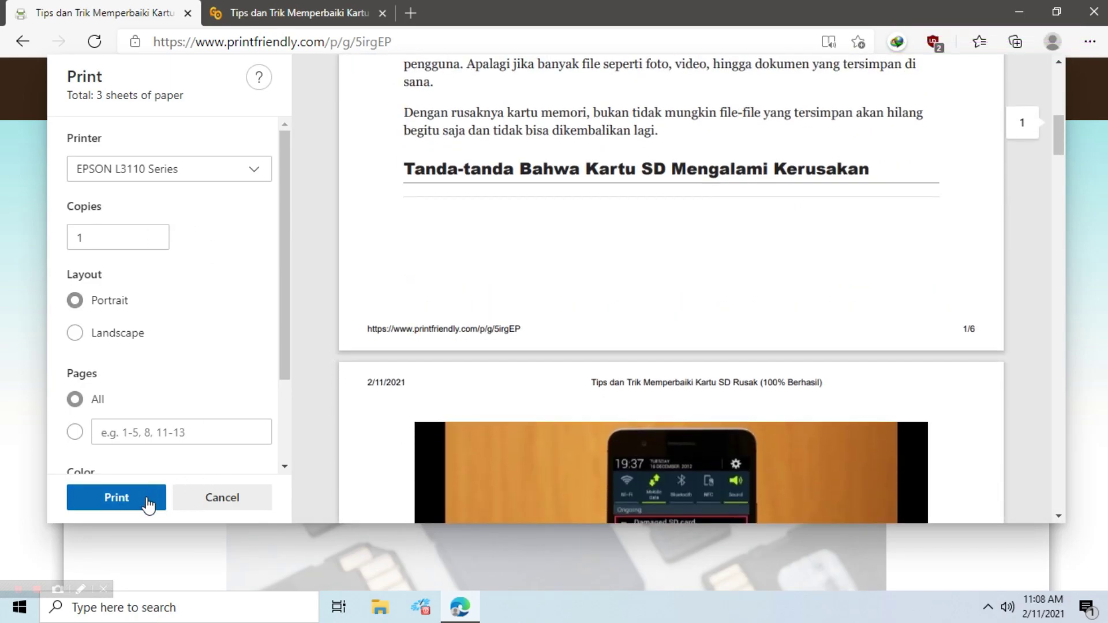
click(230, 498)
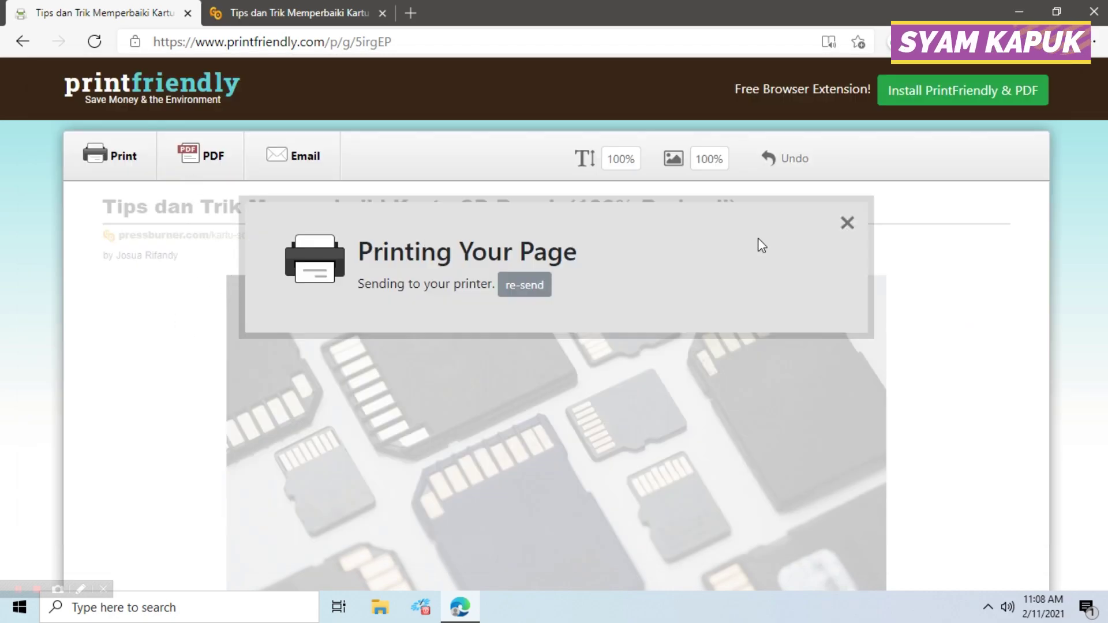
click(847, 223)
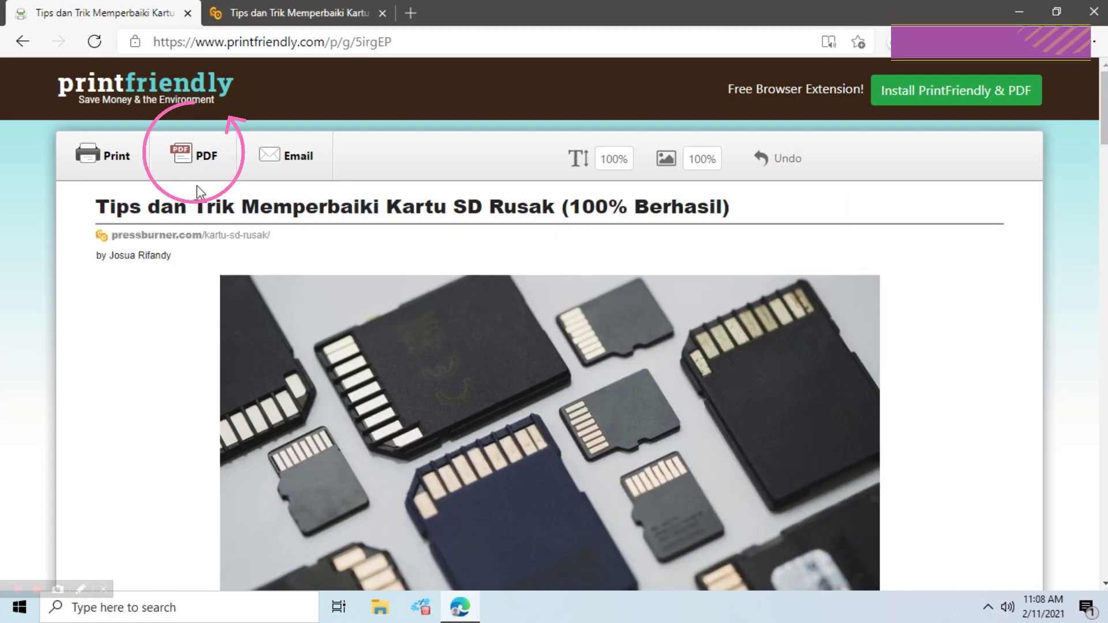
- Generate a PDF of the cleaned article and download the A4 file
click(194, 156)
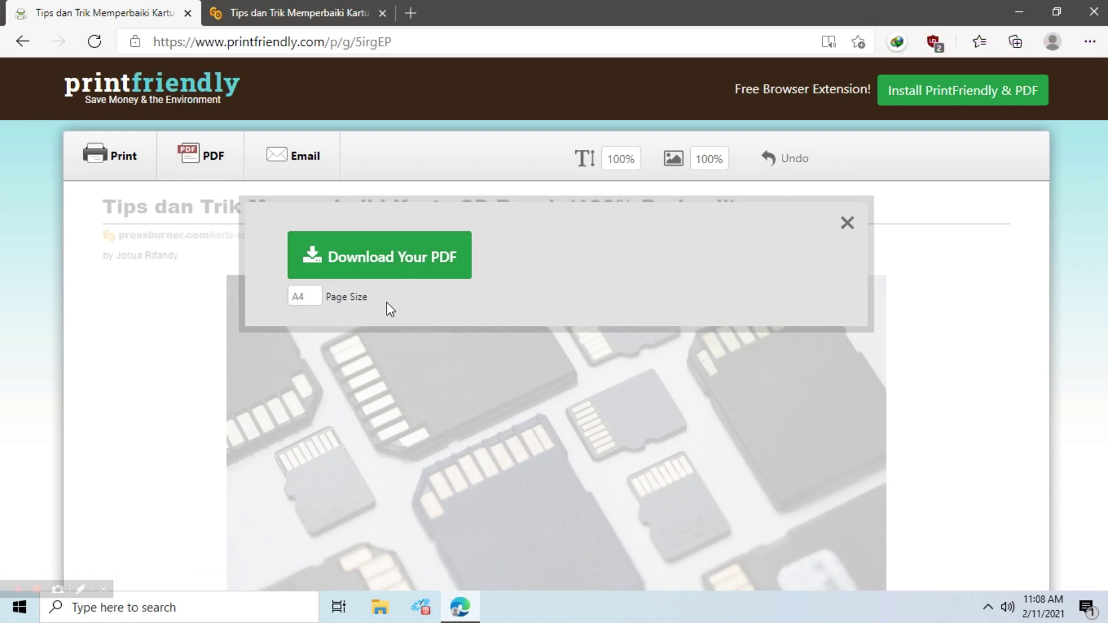
click(391, 263)
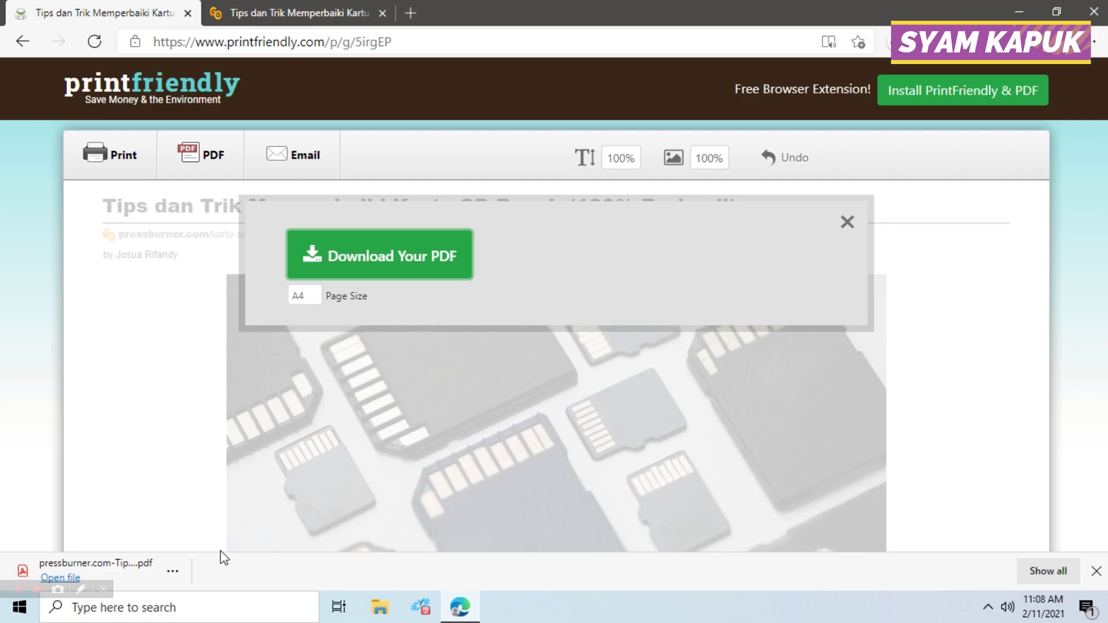
- Open Edge's Downloads page listing the PressBurner SD-card article PDF
click(1030, 574)
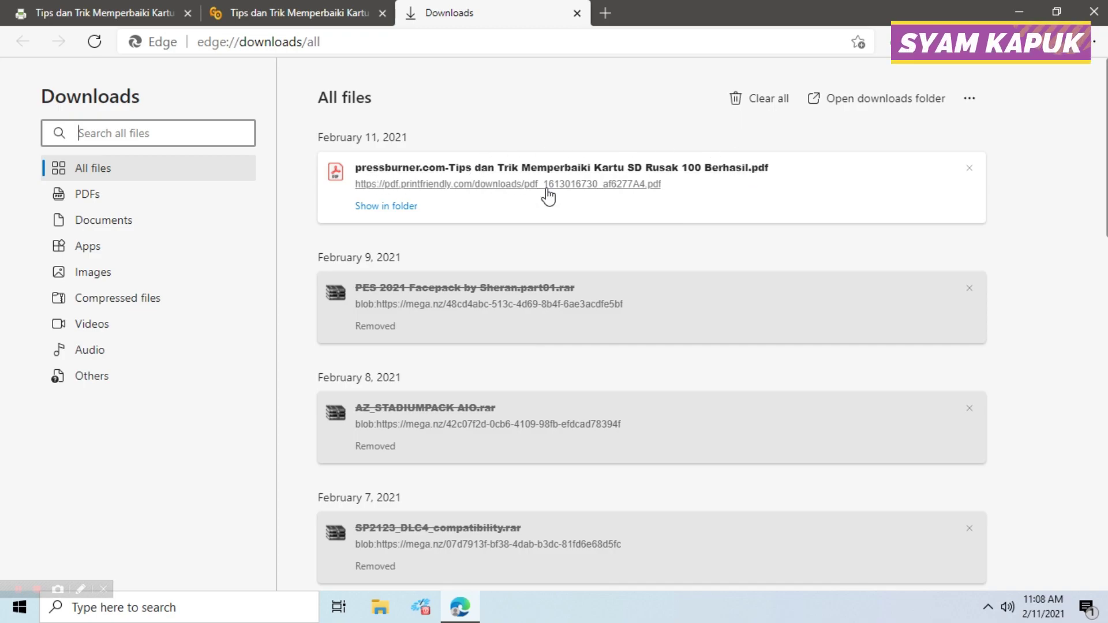
- Reveal the 220 KB article PDF in the Downloads folder and reposition the Explorer window
click(401, 206)
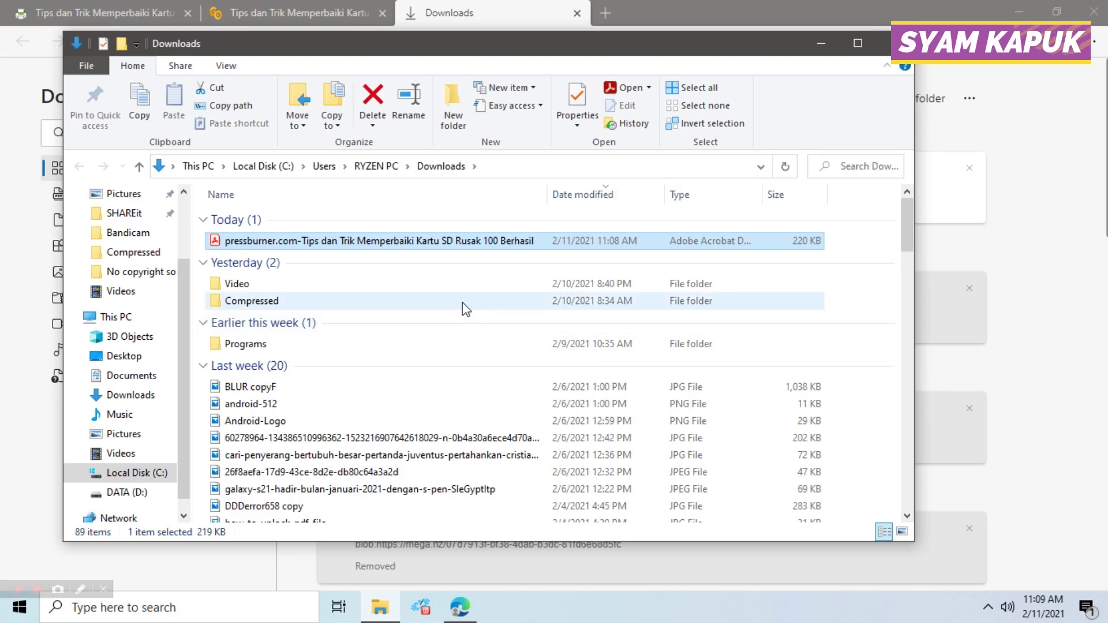
drag(432, 49, 443, 73)
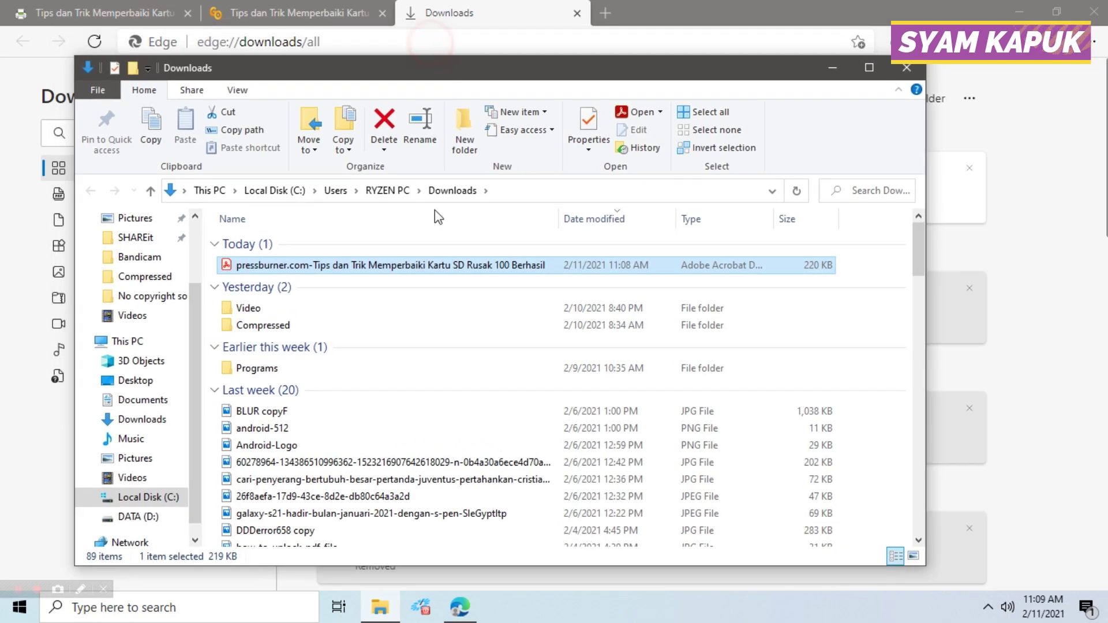
- Open the downloaded article PDF in Acrobat Reader and set the zoom to 75%
click(402, 267)
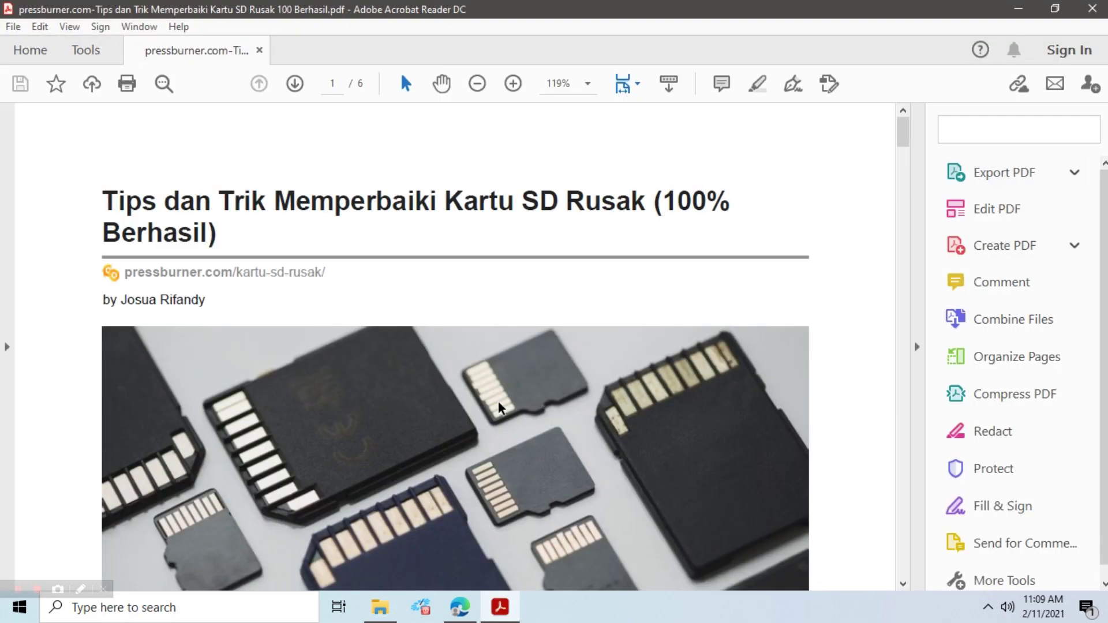
click(590, 84)
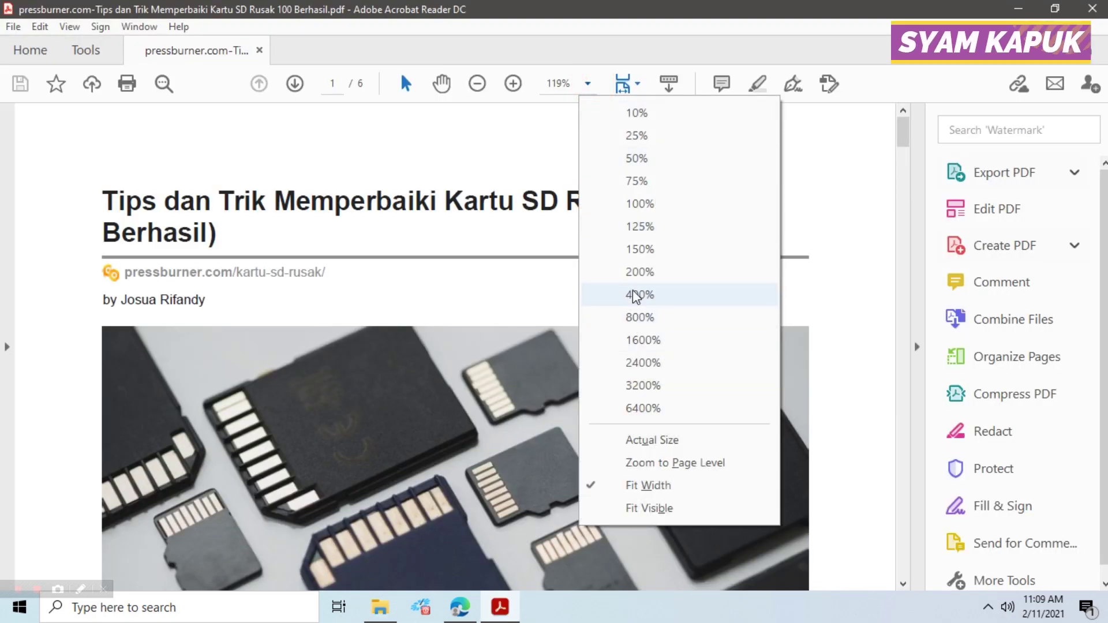
click(639, 183)
- Scroll through all six pages, then return to the title on page 1
scroll(571, 386, down, 3)
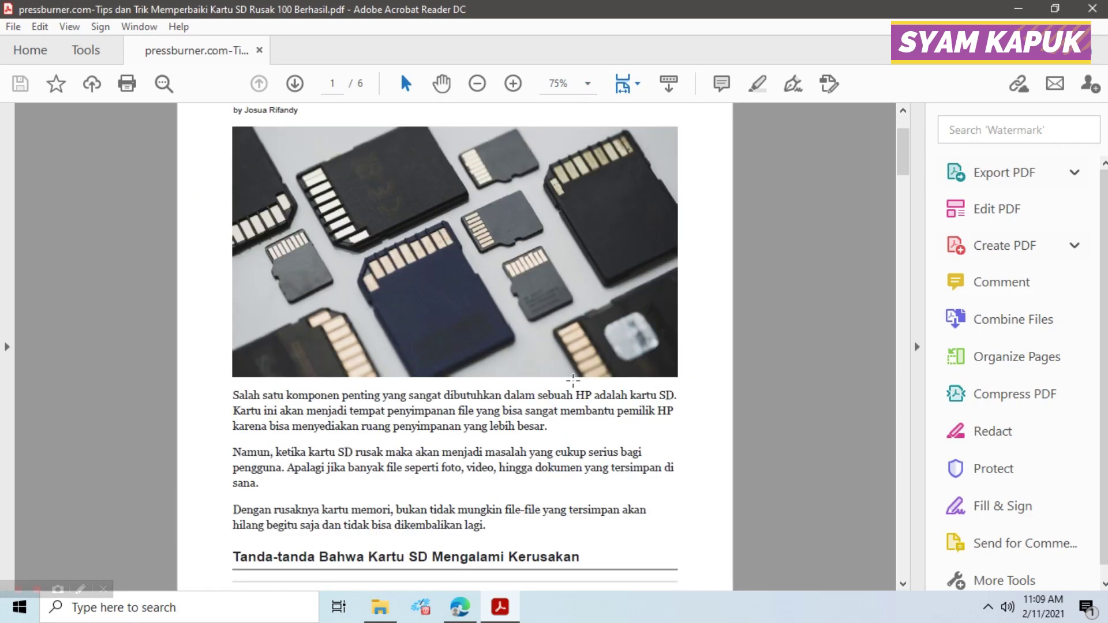
scroll(571, 386, up, 3)
scroll(571, 386, down, 3)
scroll(571, 398, down, 5)
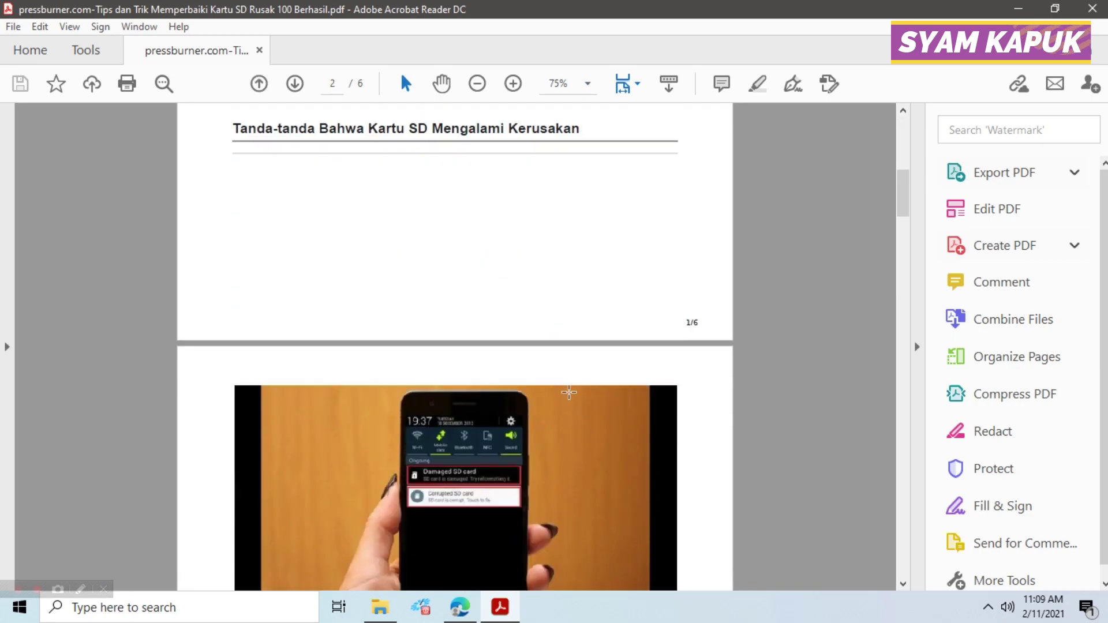
scroll(571, 398, down, 4)
scroll(568, 401, down, 7)
scroll(567, 402, down, 5)
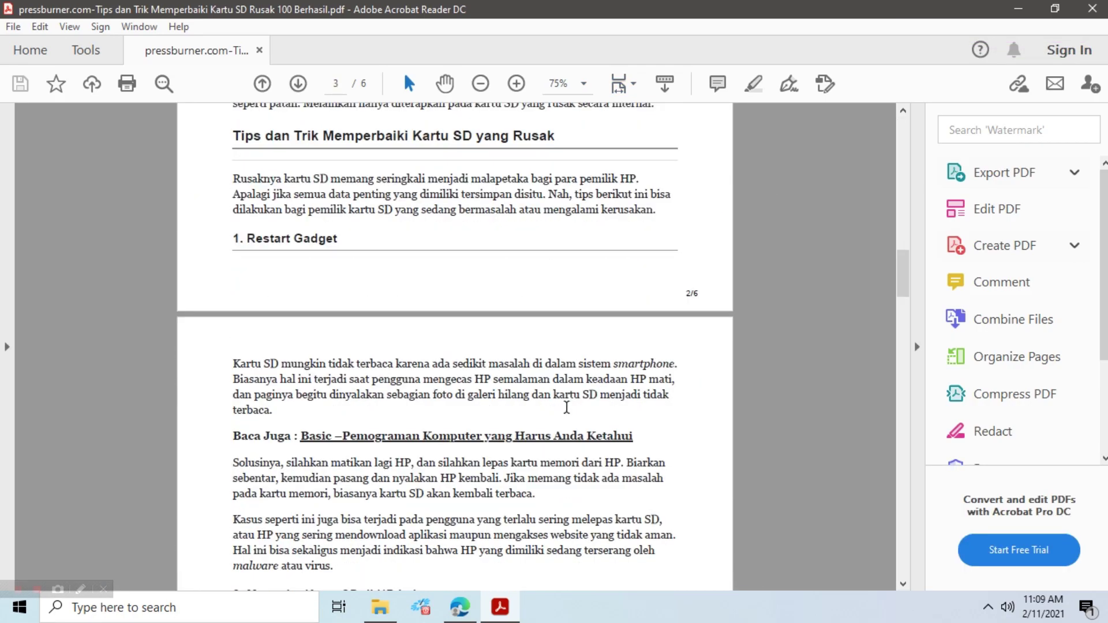
scroll(566, 404, down, 3)
scroll(563, 410, down, 6)
scroll(560, 414, down, 6)
scroll(560, 414, down, 2)
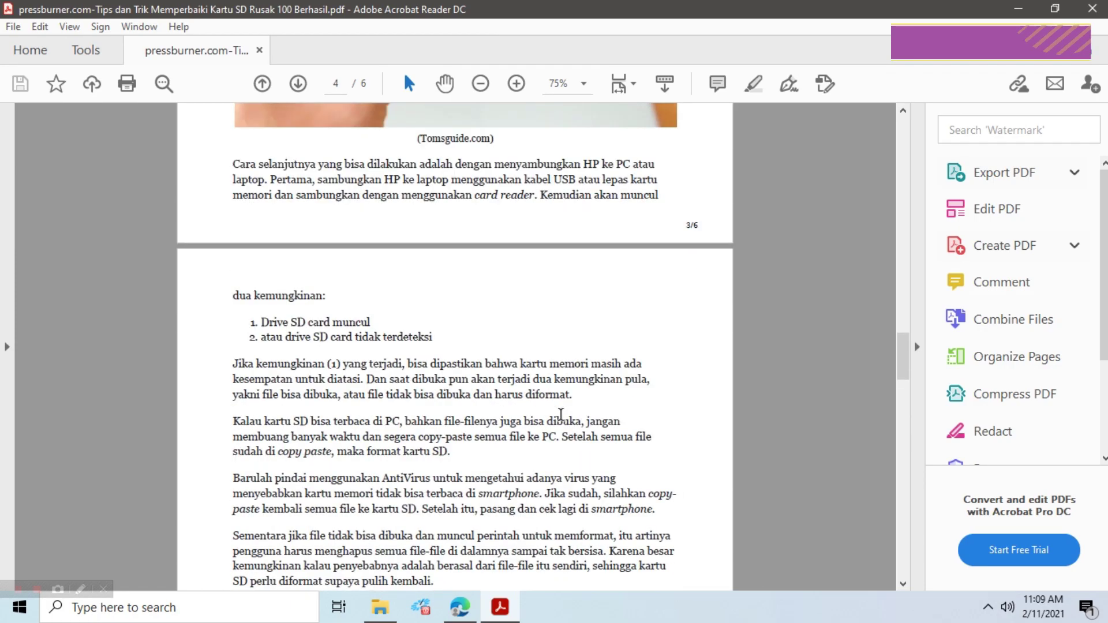
scroll(559, 414, down, 6)
scroll(559, 414, down, 6)
scroll(558, 413, down, 7)
scroll(558, 413, down, 7)
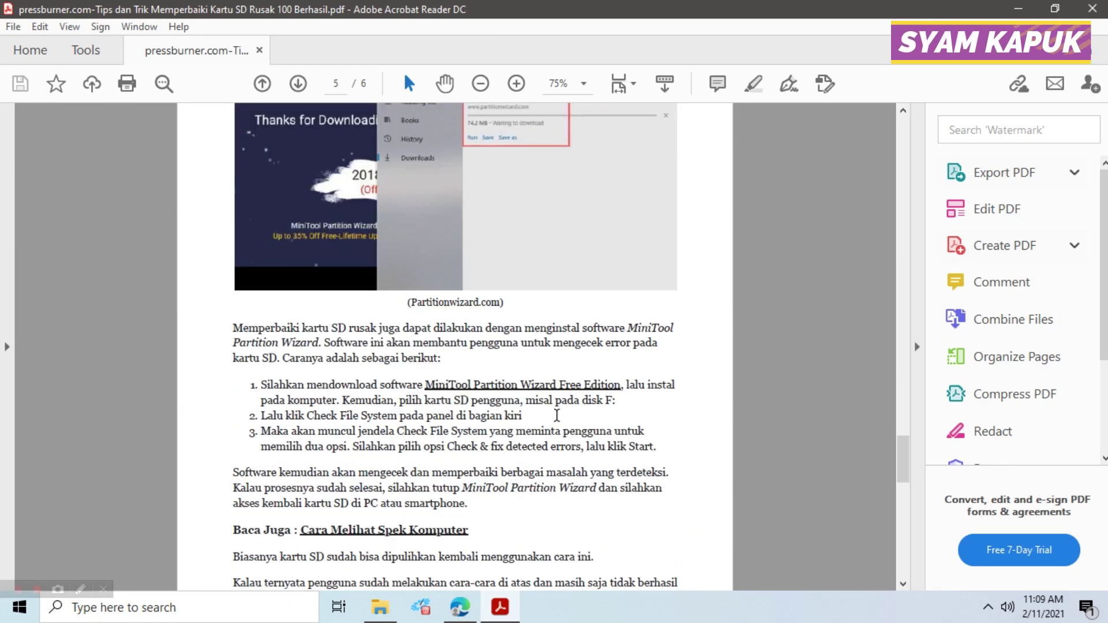
scroll(738, 369, down, 5)
scroll(721, 384, down, 10)
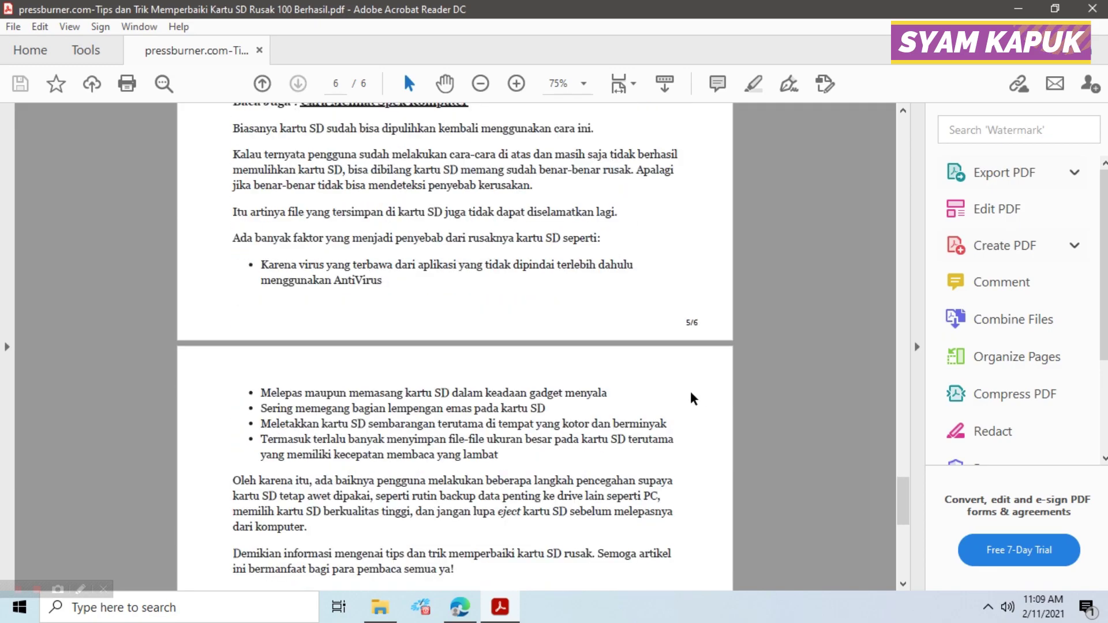
scroll(689, 391, down, 6)
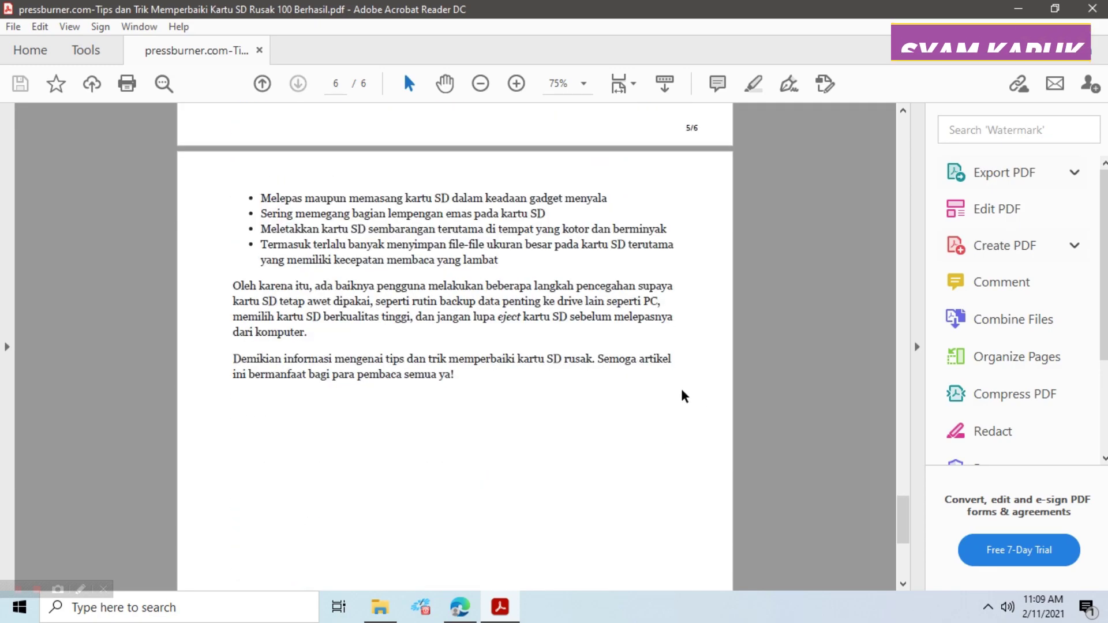
scroll(682, 391, down, 4)
scroll(684, 394, down, 3)
scroll(680, 405, up, 4)
scroll(681, 407, up, 5)
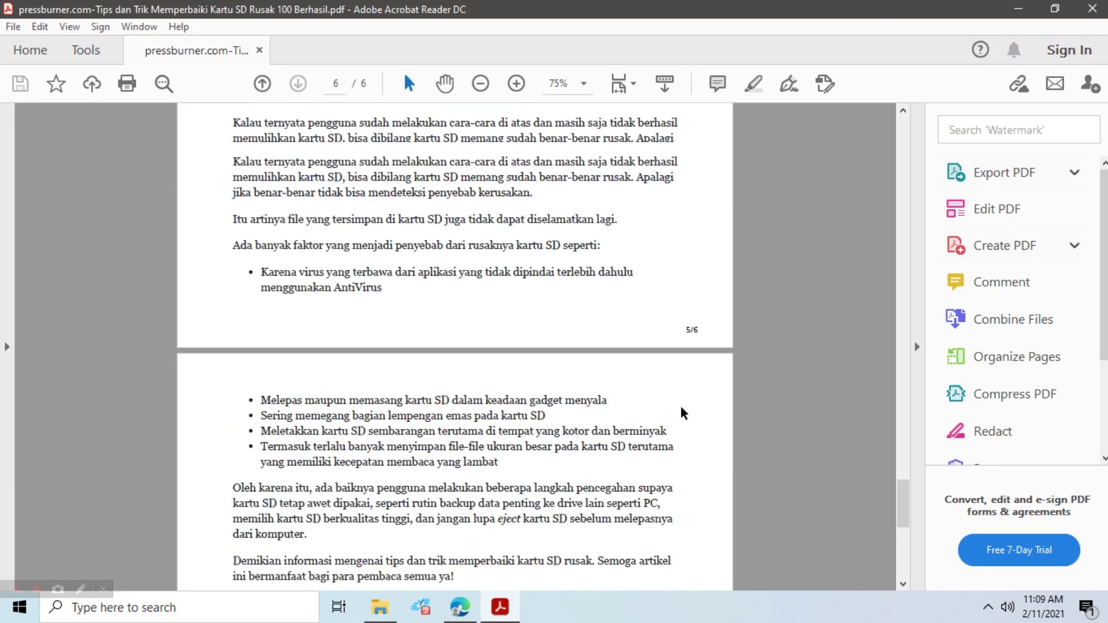
scroll(680, 405, up, 3)
scroll(680, 406, up, 5)
scroll(680, 405, up, 5)
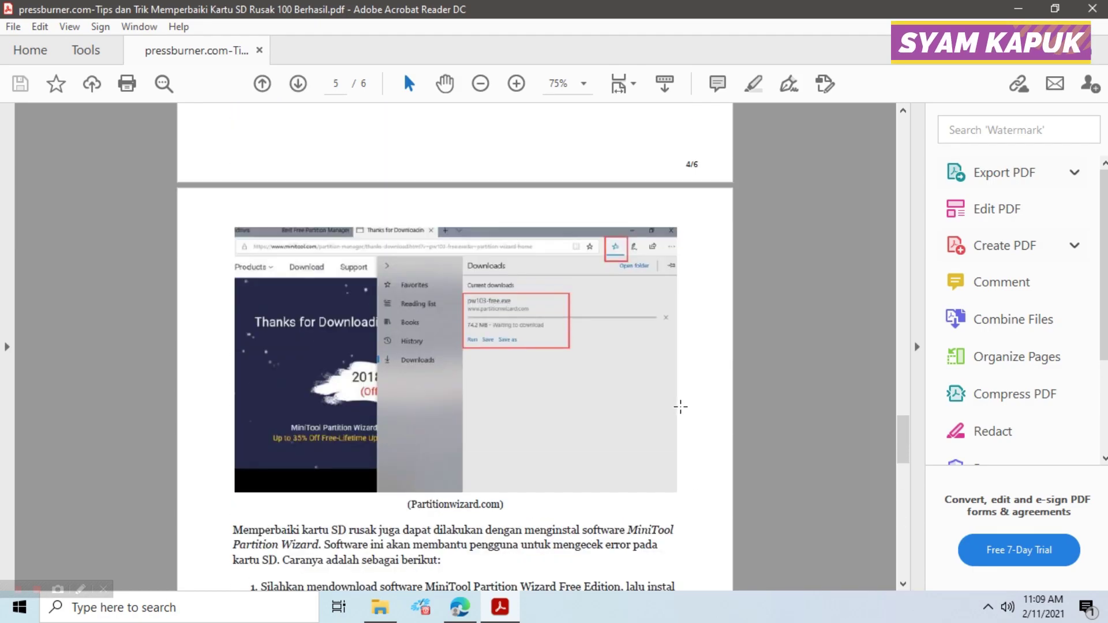
scroll(680, 405, up, 4)
scroll(681, 405, up, 3)
scroll(680, 405, up, 4)
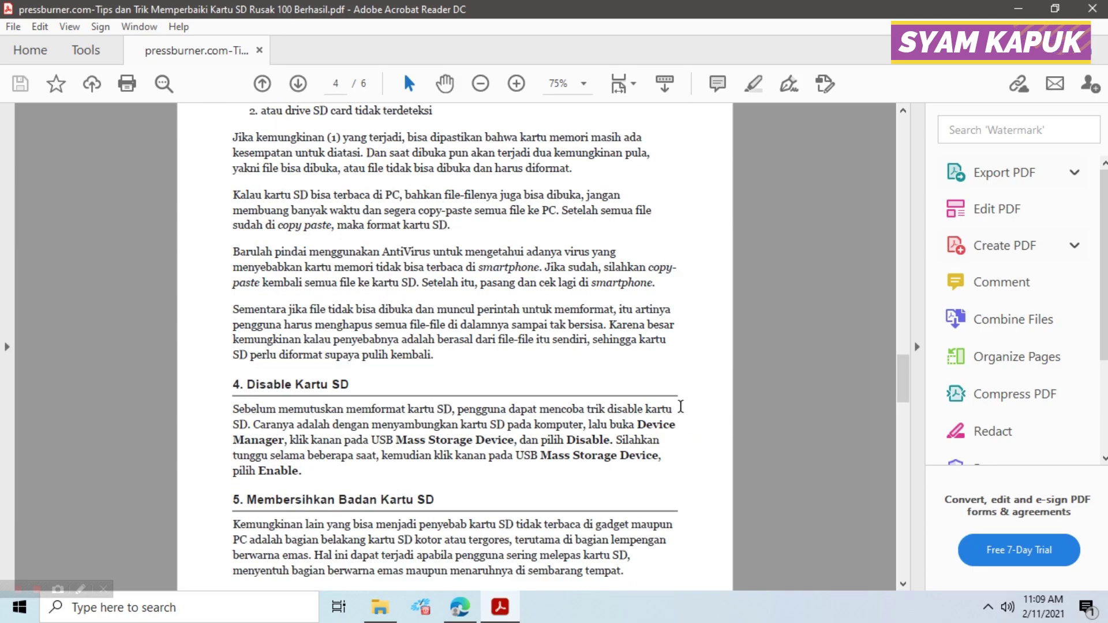
scroll(680, 406, up, 1)
scroll(680, 407, up, 5)
scroll(680, 406, up, 4)
scroll(681, 407, up, 3)
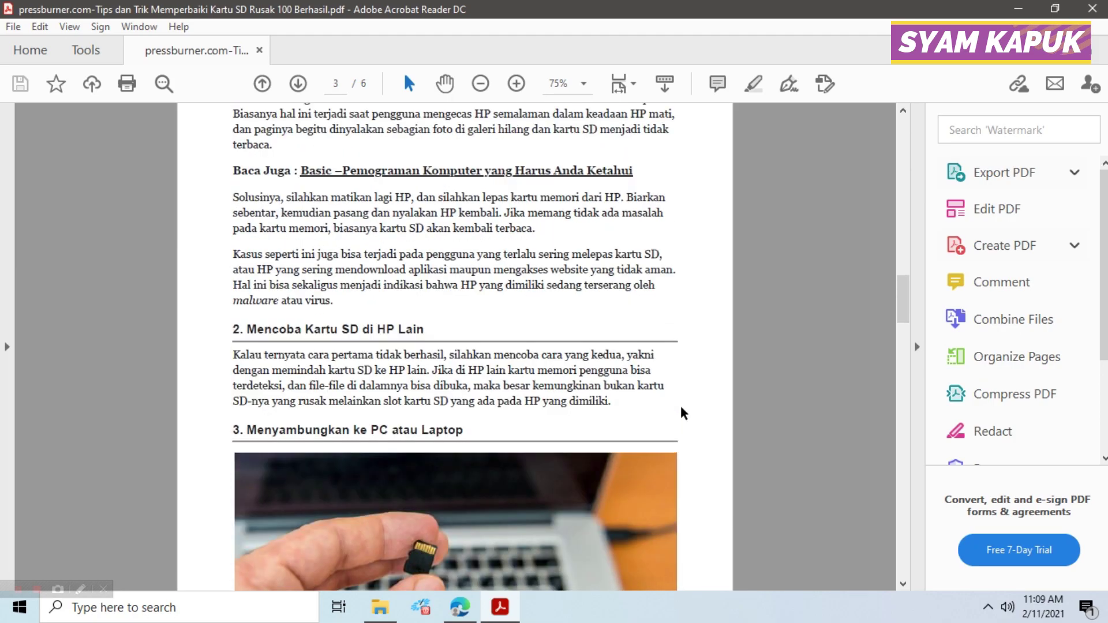
scroll(681, 407, up, 4)
scroll(681, 407, up, 3)
scroll(681, 407, up, 5)
scroll(681, 407, up, 1)
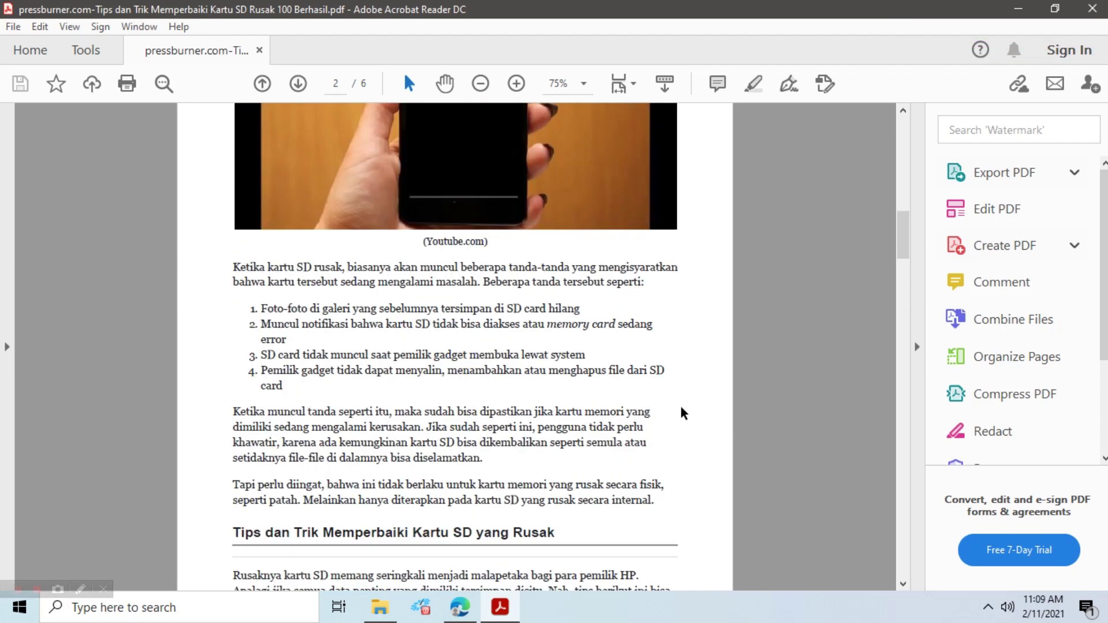
scroll(680, 405, up, 4)
scroll(680, 405, up, 7)
scroll(680, 406, up, 5)
scroll(680, 406, up, 4)
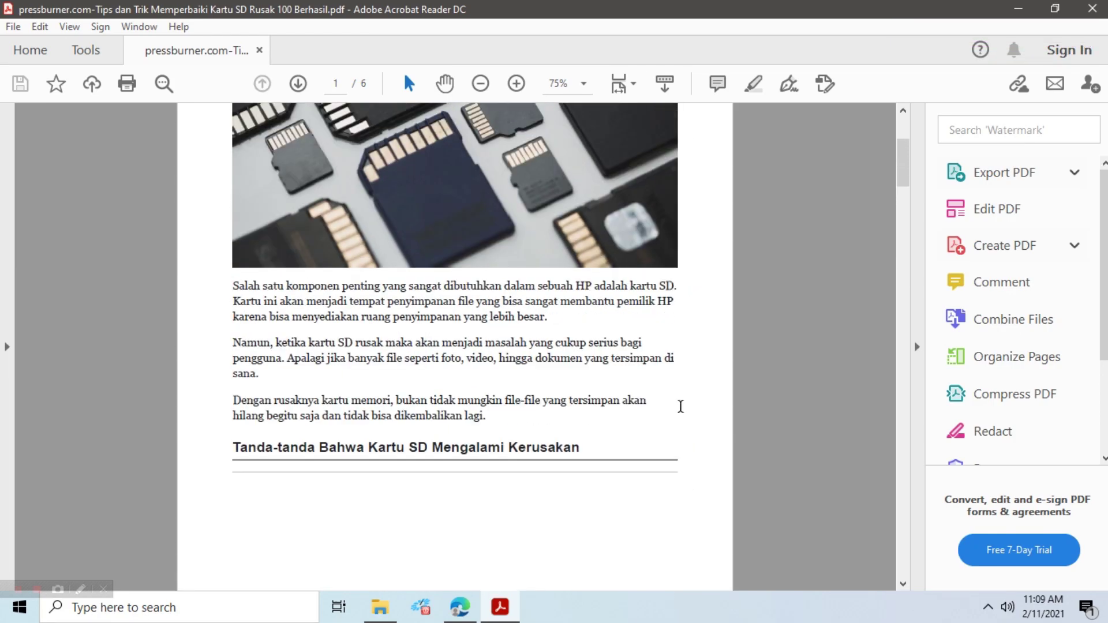
scroll(680, 406, up, 5)
scroll(698, 413, up, 1)
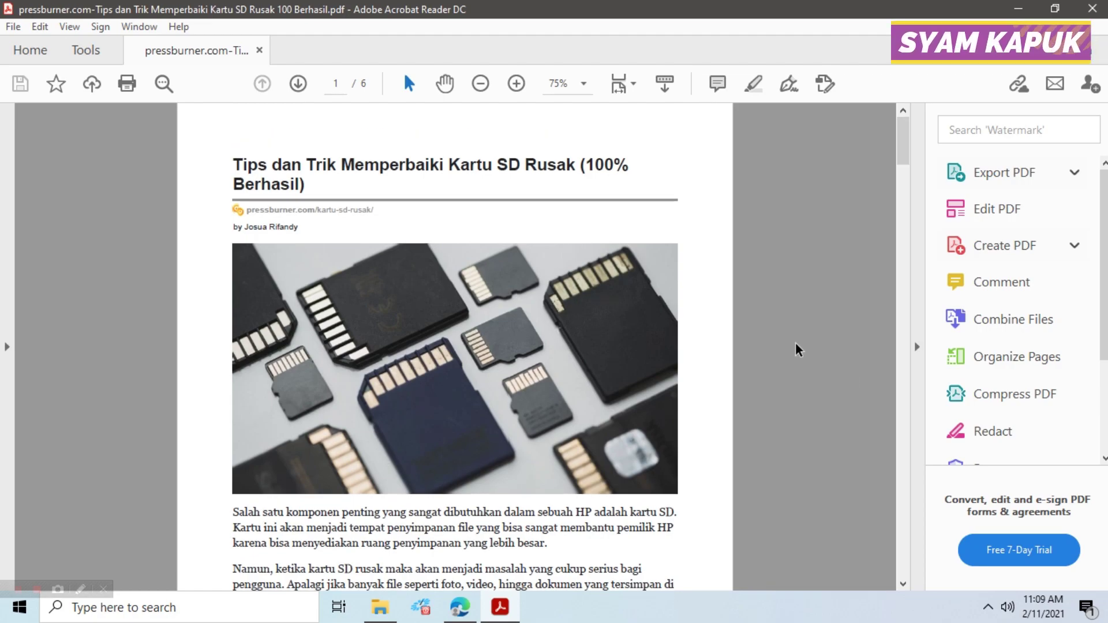